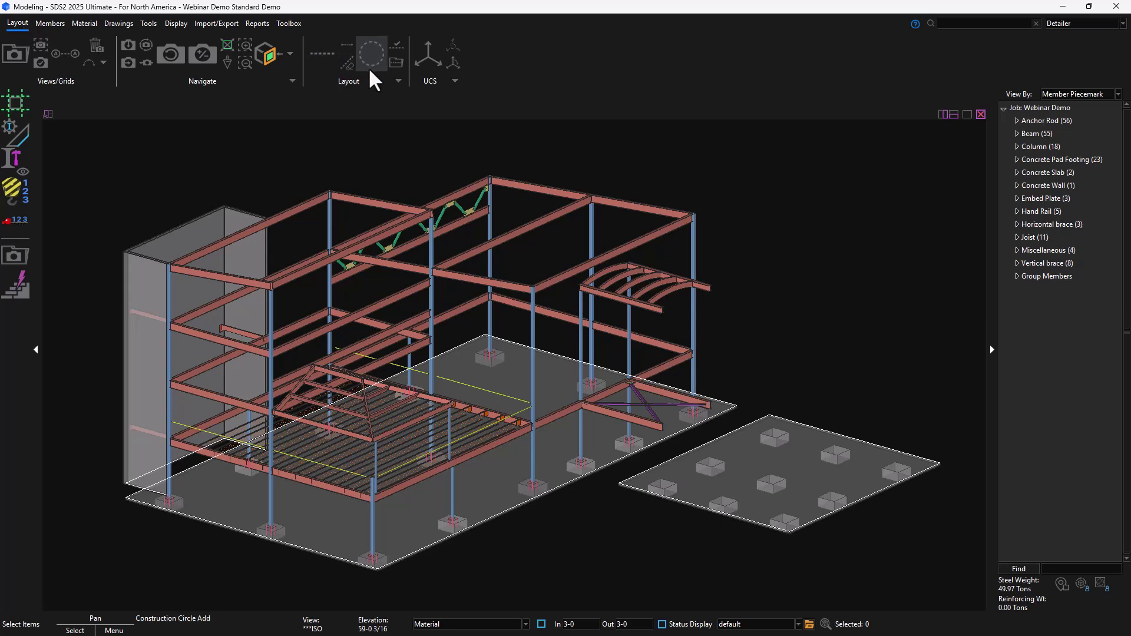
- Browse the Members and Material ribbon tools, finishing on the Drawings tools
{"action": "left_click", "coordinate": [50, 23]}
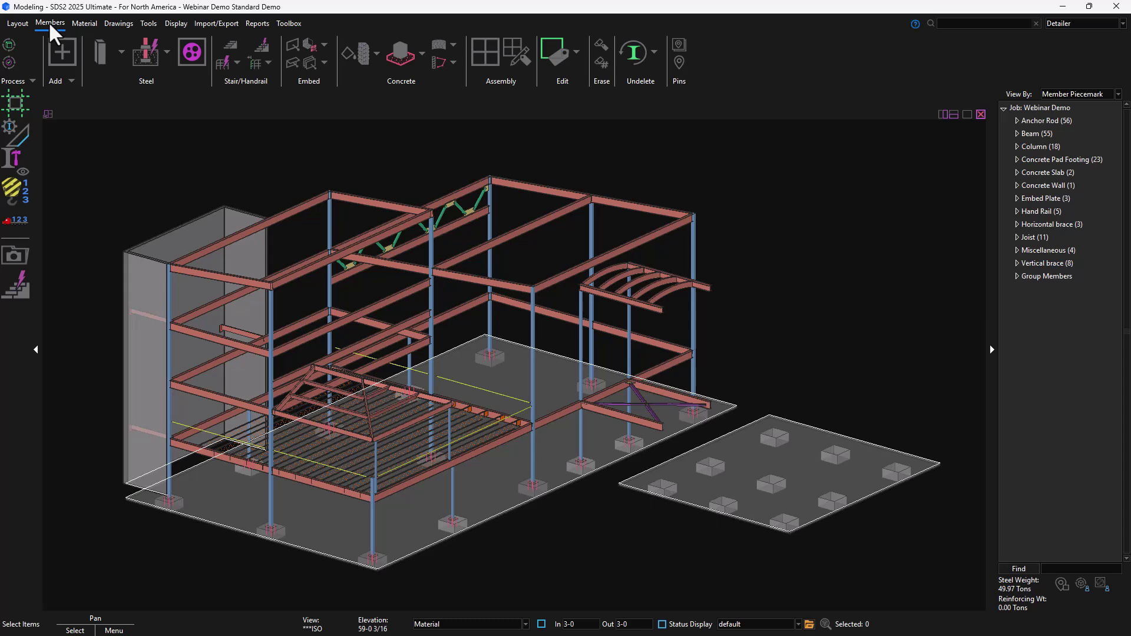
{"action": "left_click", "coordinate": [79, 23]}
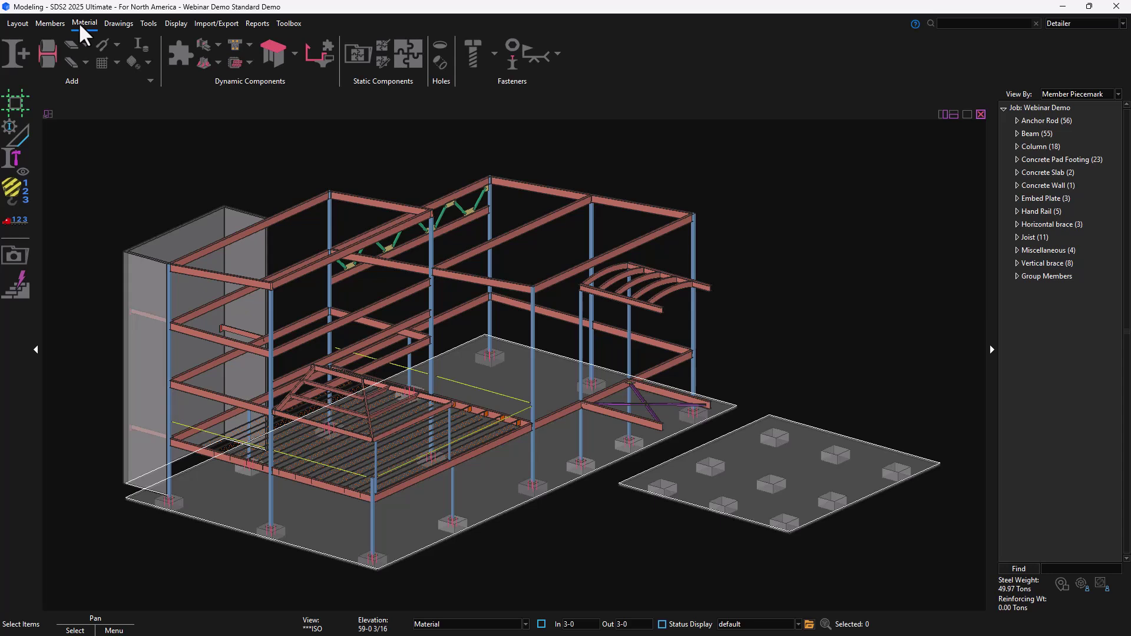
{"action": "left_click", "coordinate": [118, 23]}
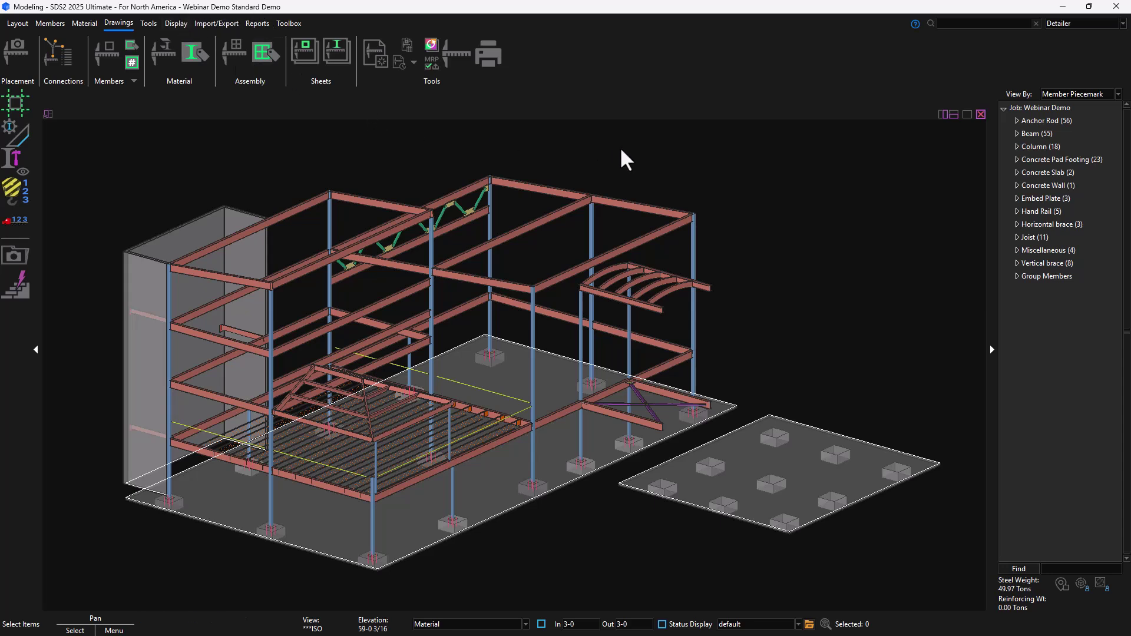
- Search commands for 'beam', review the Material Dynamic Components list, then close both lists
{"action": "left_click", "coordinate": [955, 25]}
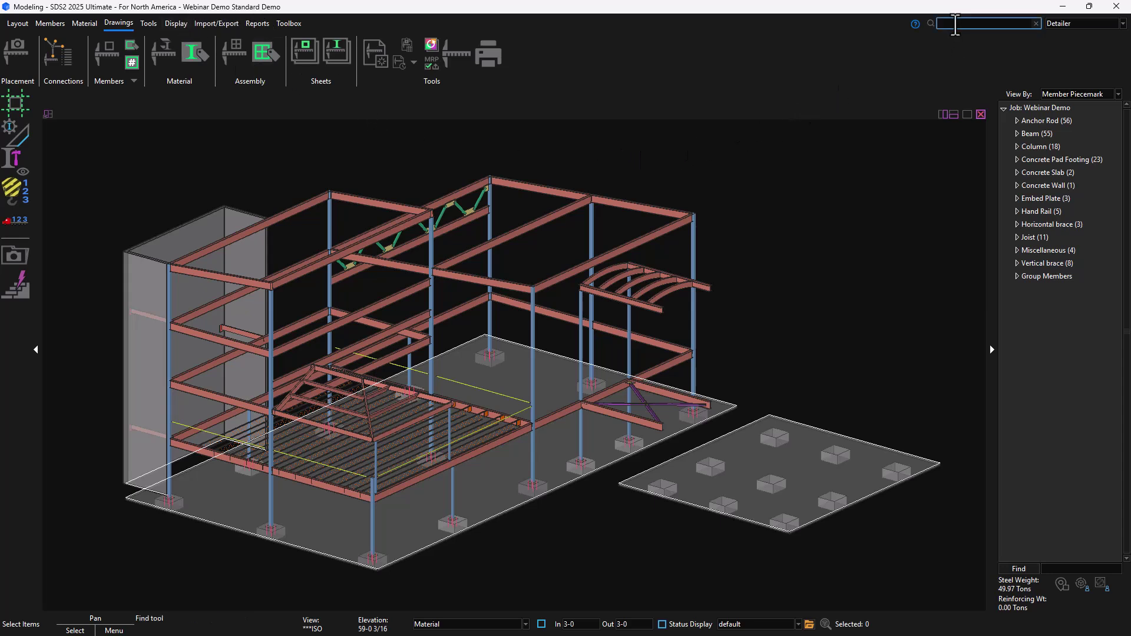
{"action": "type", "text": "beam"}
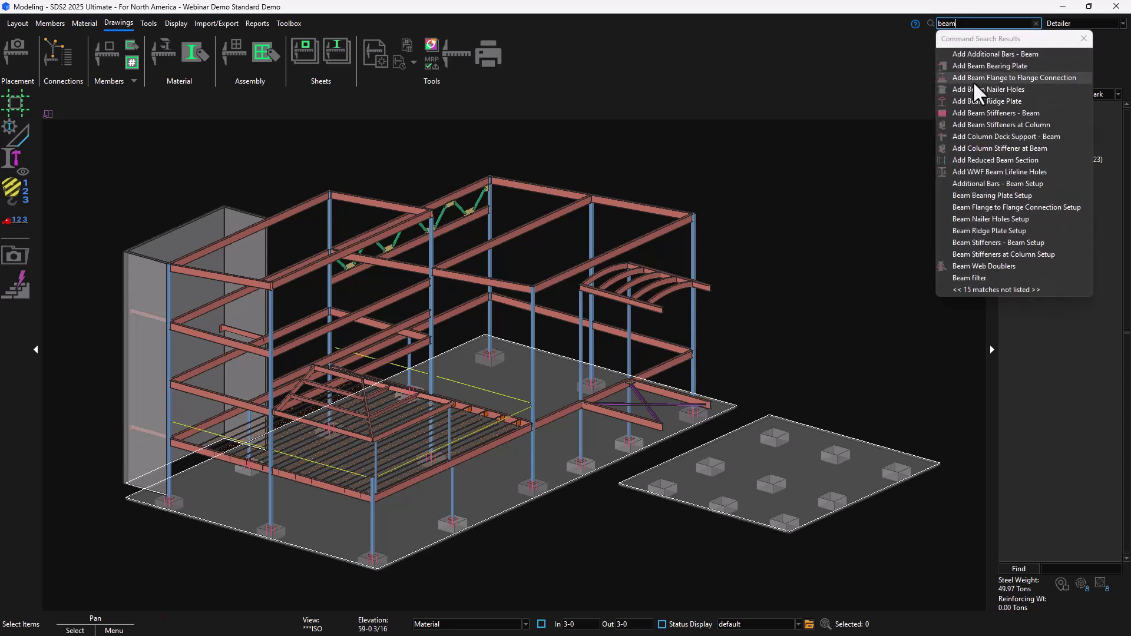
{"action": "left_click", "coordinate": [81, 24]}
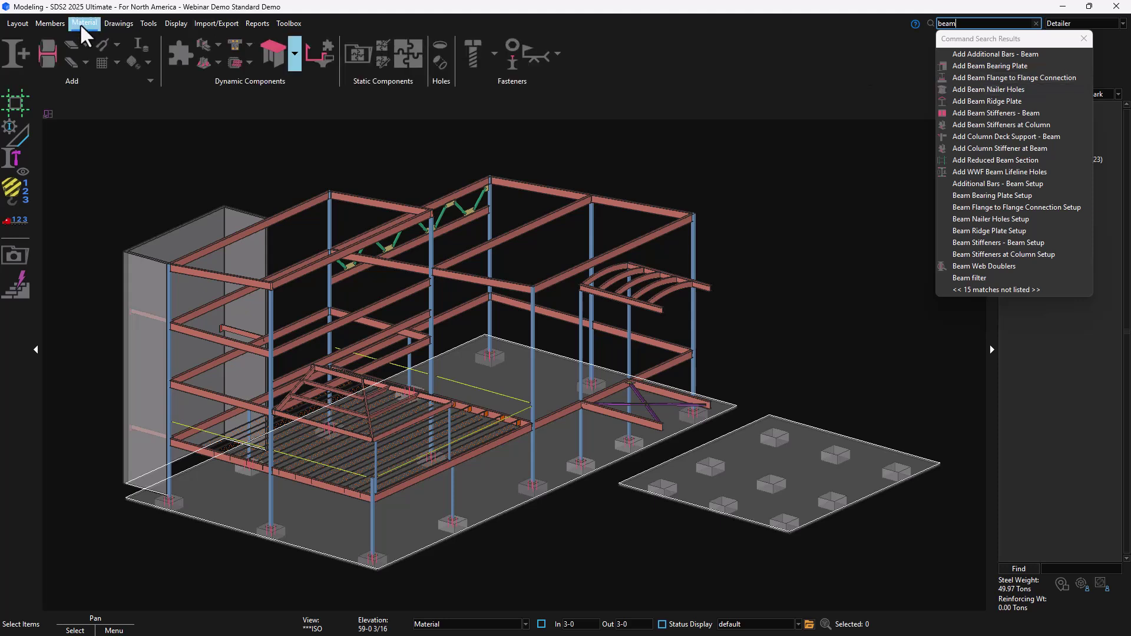
{"action": "left_click", "coordinate": [293, 58]}
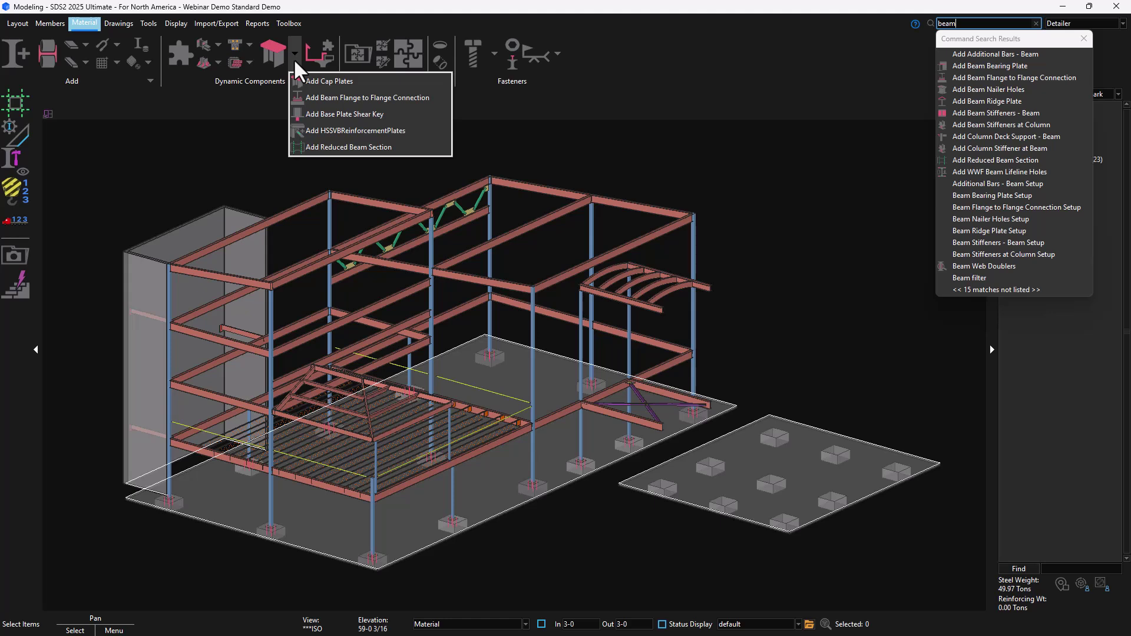
{"action": "left_click", "coordinate": [760, 186]}
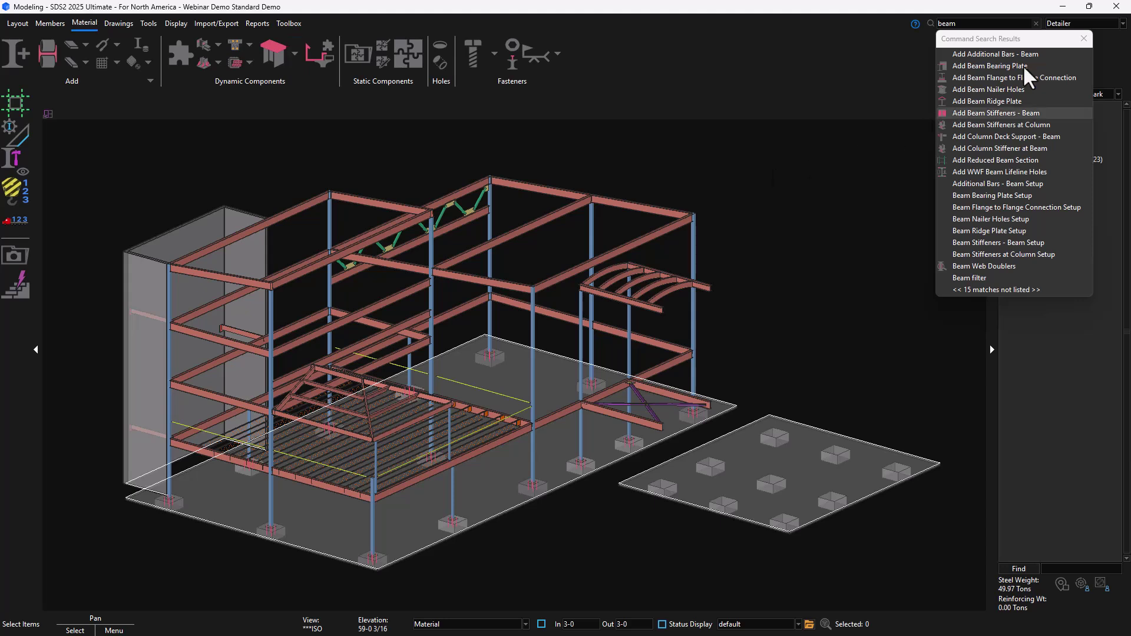
{"action": "left_click", "coordinate": [1083, 38]}
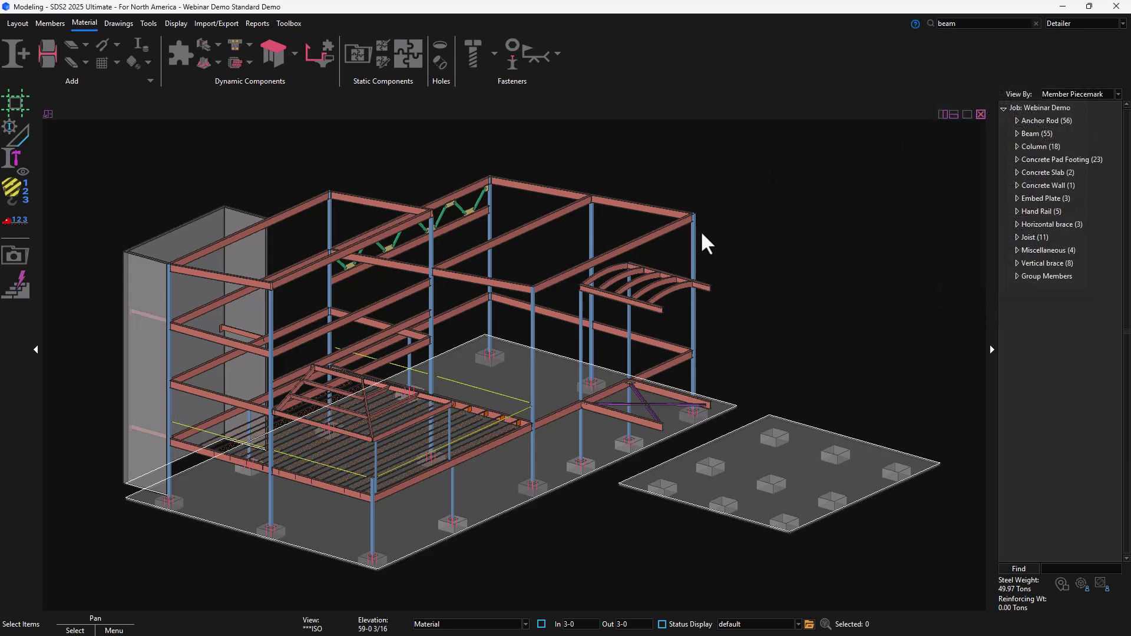
- Overlay all reference drawings, S.1, S.2 and S5, on the model
{"action": "scroll", "coordinate": [463, 277], "scroll_direction": "down", "scroll_amount": 2}
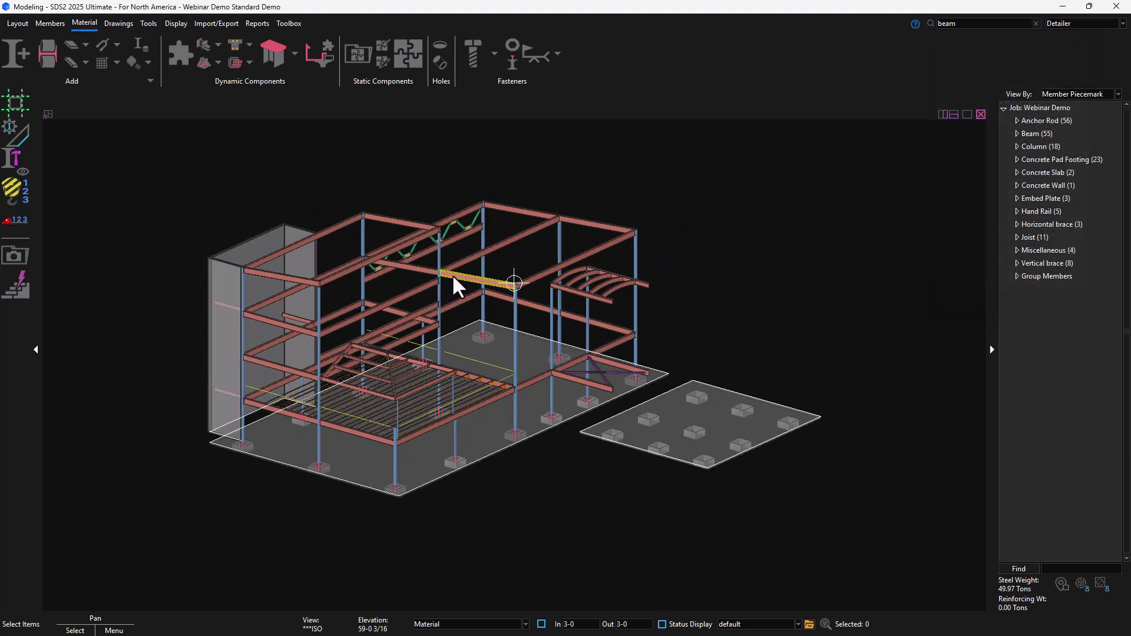
{"action": "left_click", "coordinate": [148, 23]}
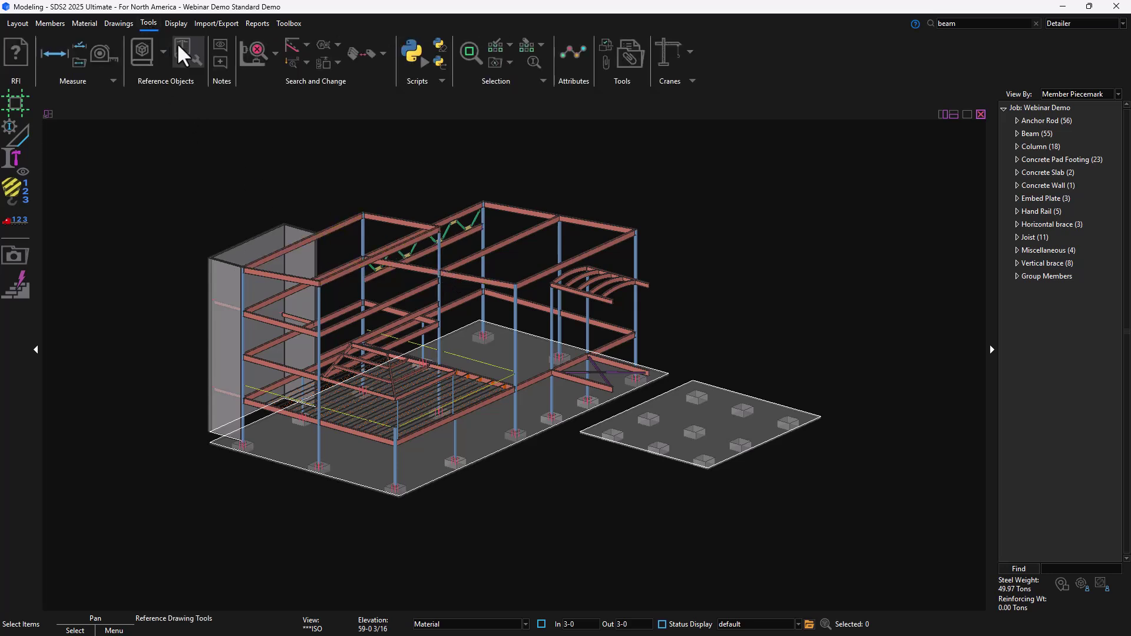
{"action": "left_click", "coordinate": [177, 41]}
{"action": "left_click", "coordinate": [786, 164]}
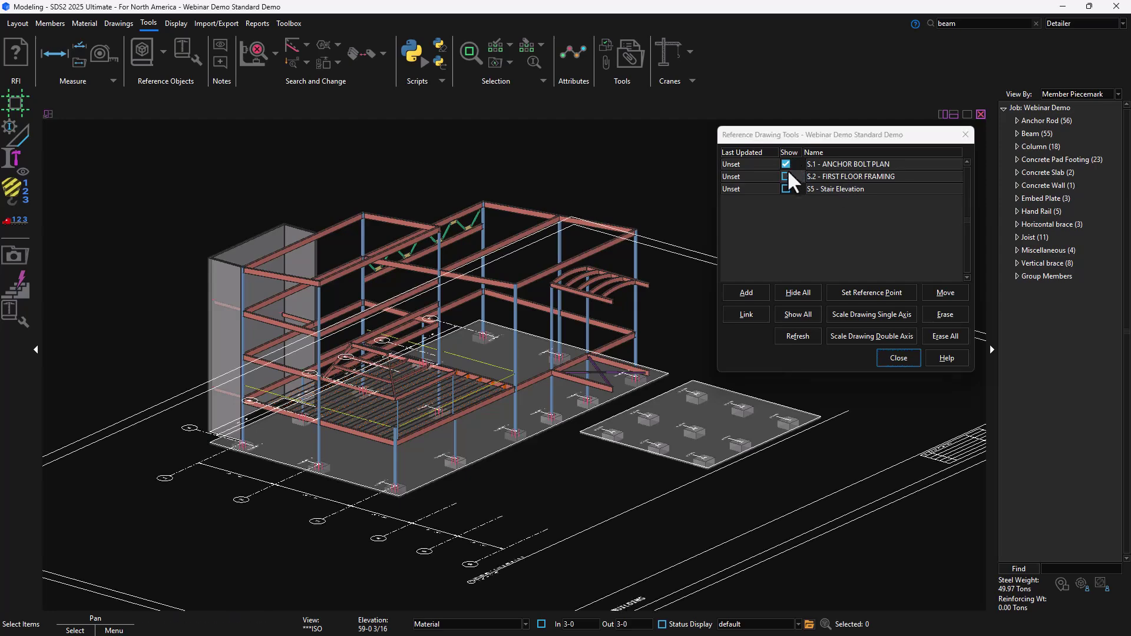
{"action": "left_click", "coordinate": [786, 176]}
{"action": "left_click", "coordinate": [786, 189]}
- Inspect the overlays, then hide S5 and S.2 so only S.1 remains
{"action": "scroll", "coordinate": [477, 372], "scroll_direction": "down", "scroll_amount": 3}
{"action": "middle_click_drag", "start_coordinate": [477, 418], "coordinate": [351, 348]}
{"action": "scroll", "coordinate": [327, 333], "scroll_direction": "up", "scroll_amount": 6}
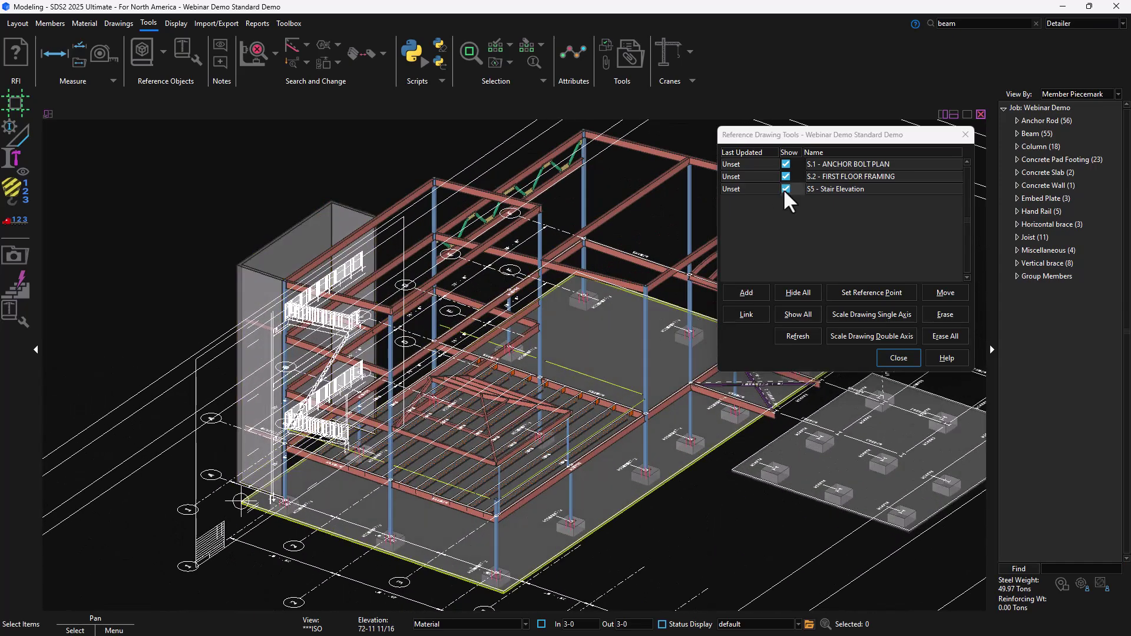
{"action": "left_click", "coordinate": [786, 188]}
{"action": "left_click", "coordinate": [786, 177]}
{"action": "scroll", "coordinate": [490, 250], "scroll_direction": "down", "scroll_amount": 3}
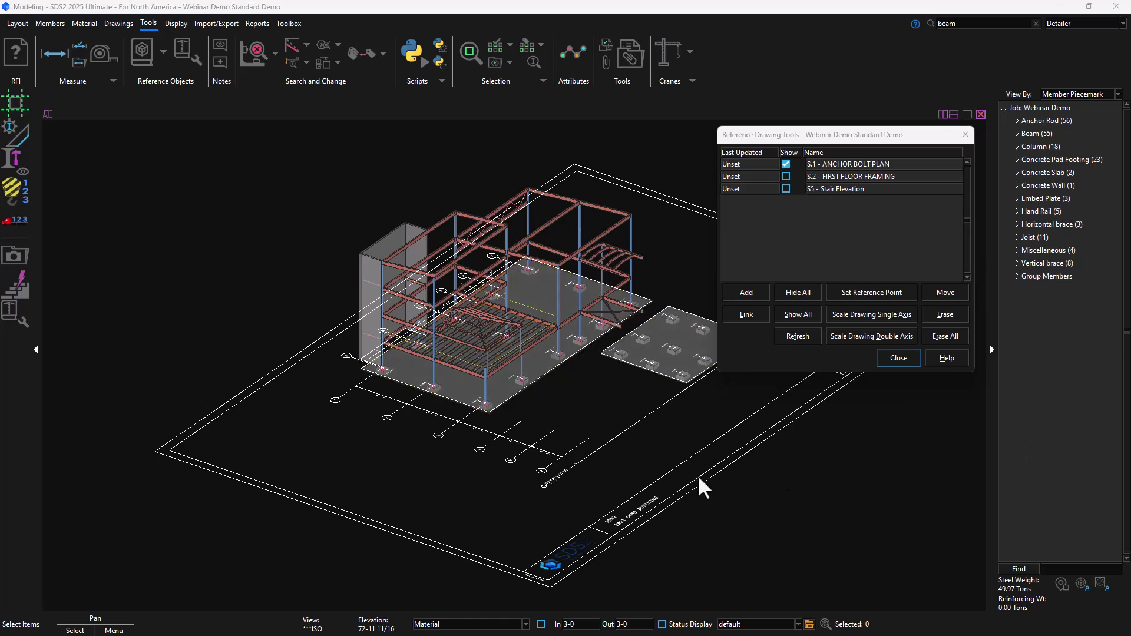
- Close the reference drawing manager and switch to a top-down plan view
{"action": "left_click", "coordinate": [883, 361]}
{"action": "scroll", "coordinate": [648, 363], "scroll_direction": "up", "scroll_amount": 5}
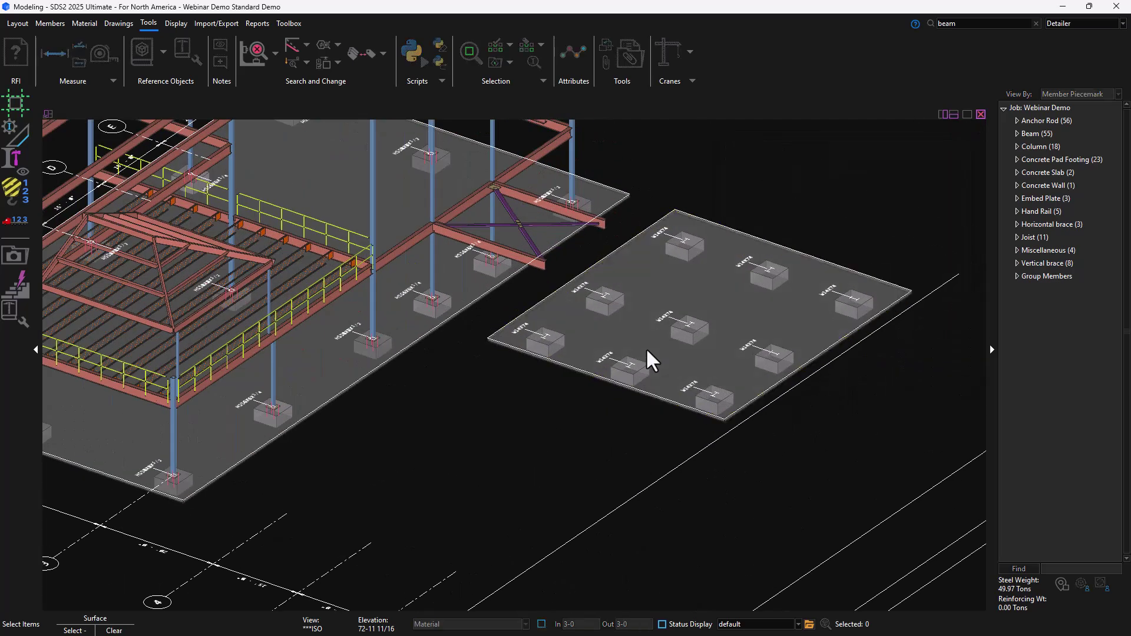
{"action": "key", "text": "p"}
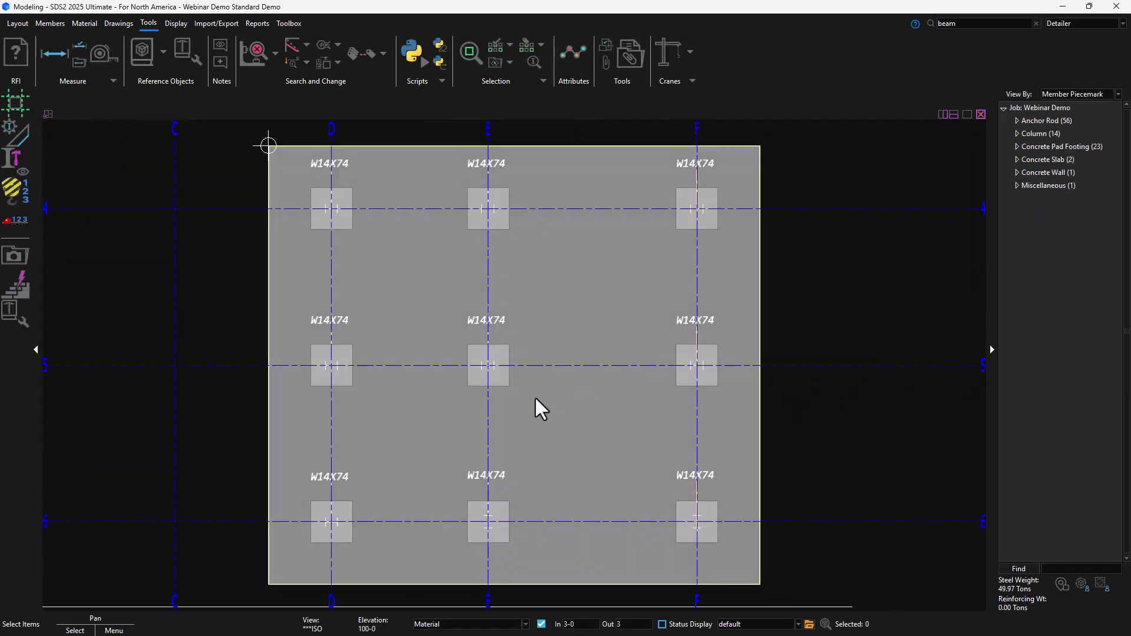
{"action": "scroll", "coordinate": [553, 333], "scroll_direction": "down", "scroll_amount": 2}
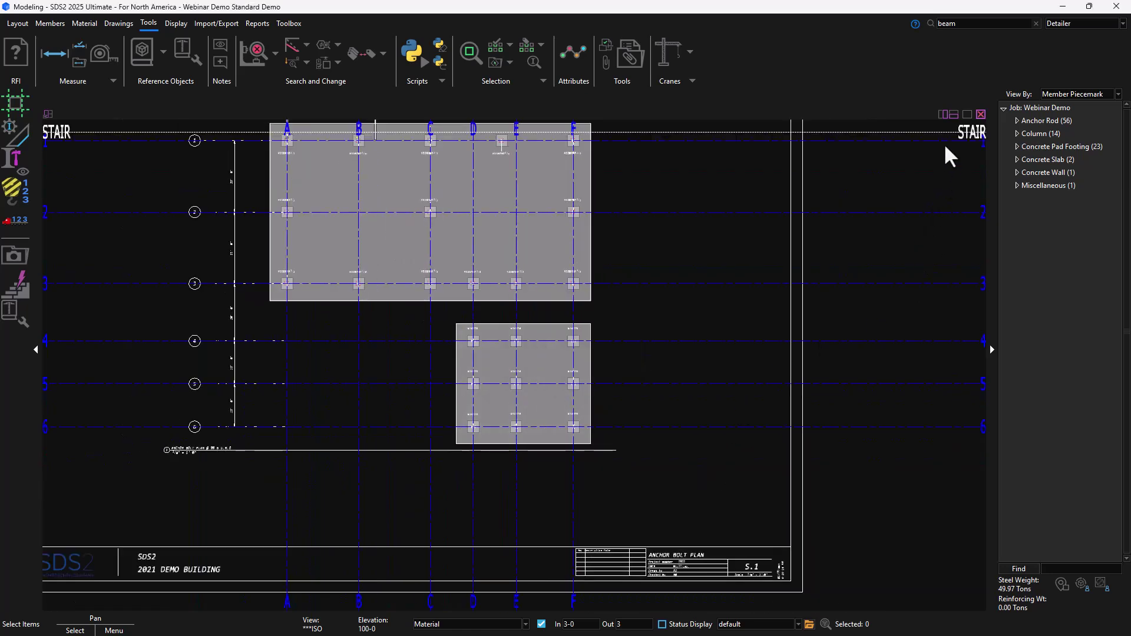
- Split the workspace and show the right view isometric with clipping turned off
{"action": "left_click", "coordinate": [943, 115]}
{"action": "middle_click_drag", "start_coordinate": [719, 366], "coordinate": [845, 208]}
{"action": "left_click", "coordinate": [542, 624]}
{"action": "scroll", "coordinate": [759, 379], "scroll_direction": "up", "scroll_amount": 8}
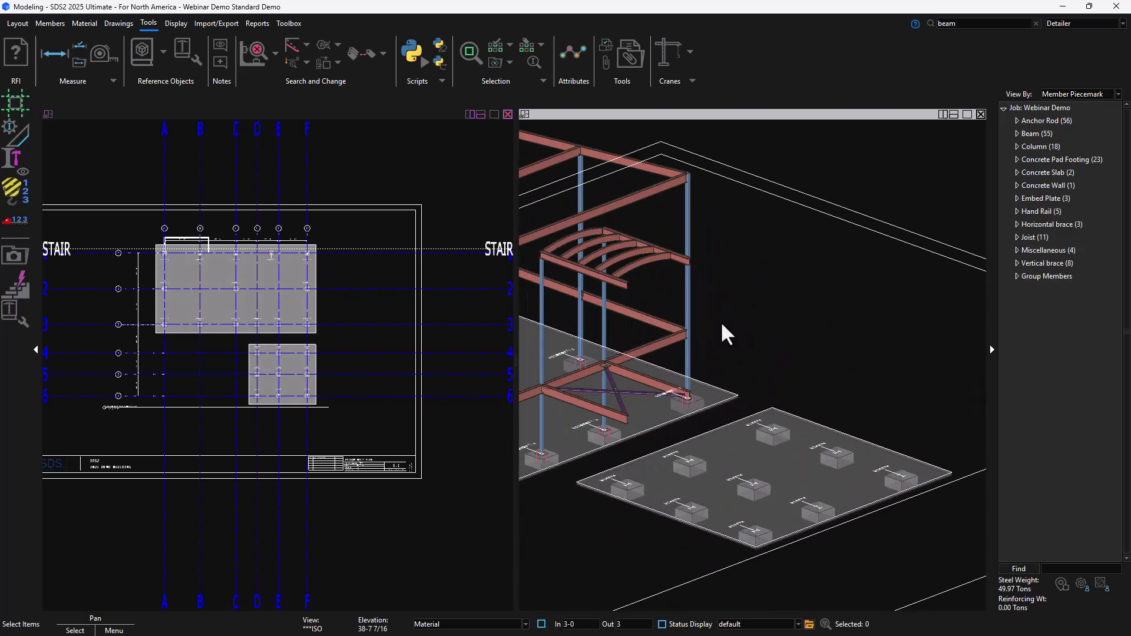
{"action": "scroll", "coordinate": [300, 315], "scroll_direction": "up", "scroll_amount": 10}
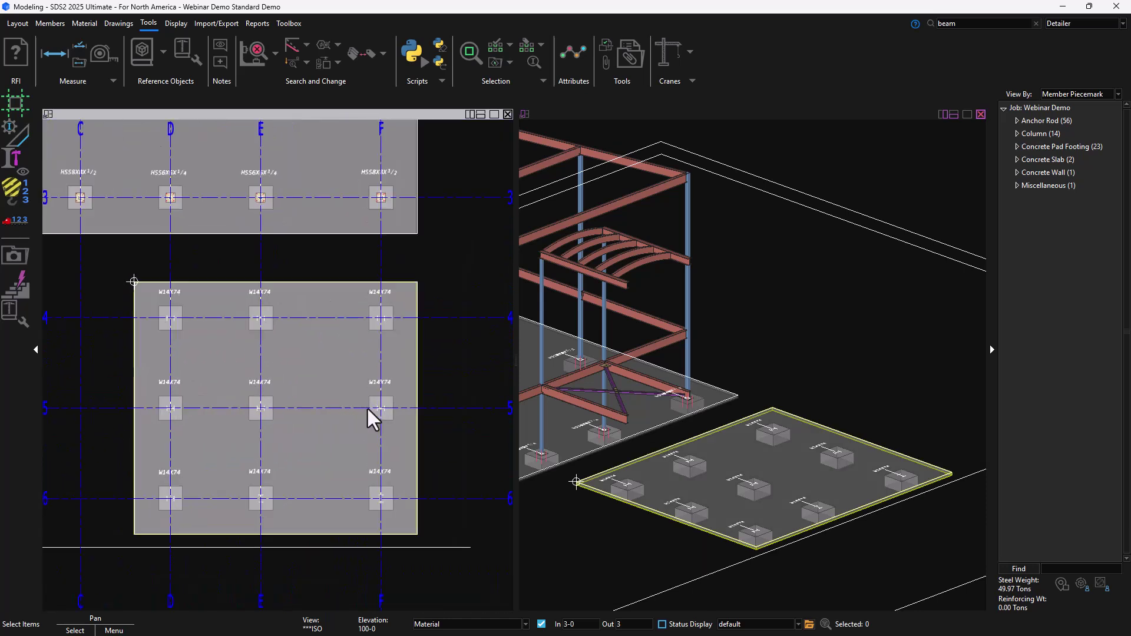
{"action": "scroll", "coordinate": [367, 406], "scroll_direction": "up", "scroll_amount": 1}
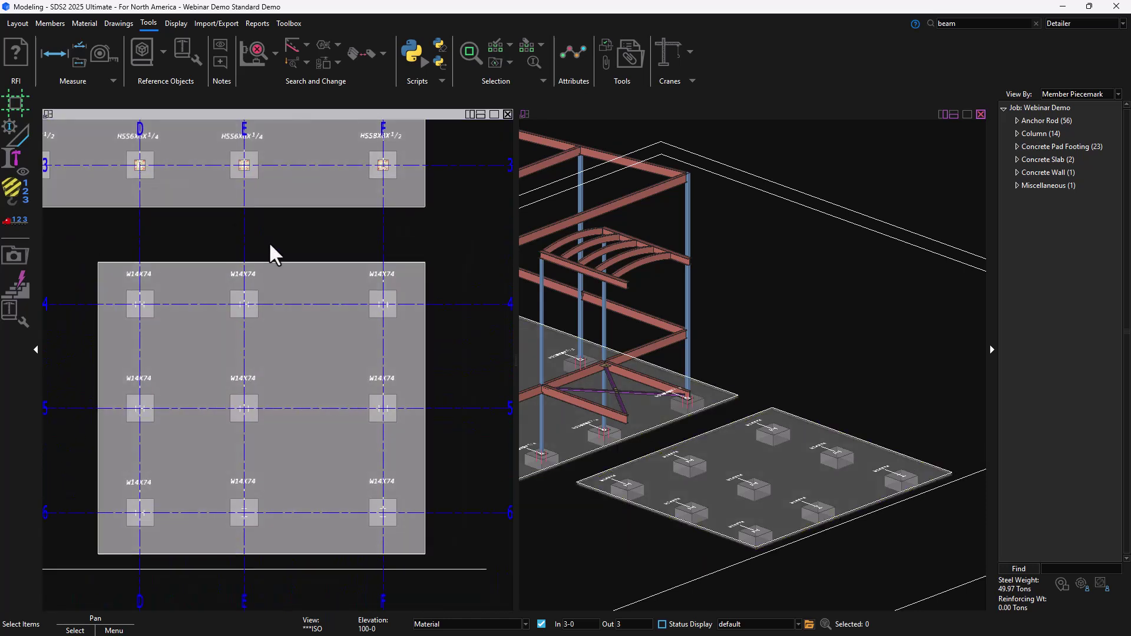
- Start the Add Column command from the member tools
{"action": "left_click", "coordinate": [57, 23]}
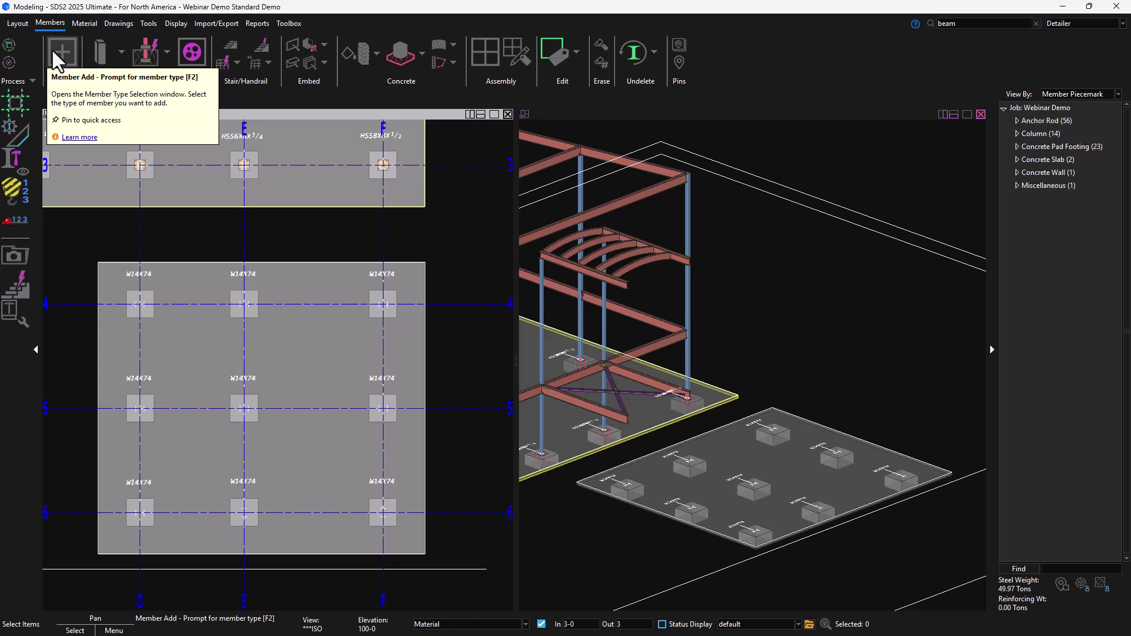
{"action": "left_click", "coordinate": [64, 50]}
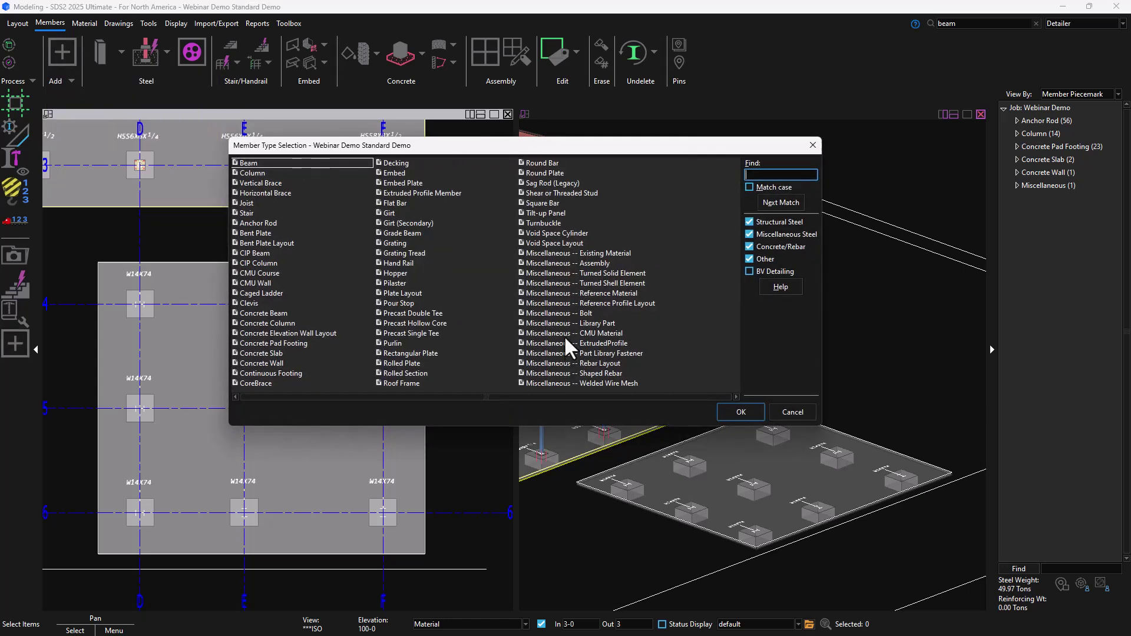
{"action": "double_click", "coordinate": [252, 174]}
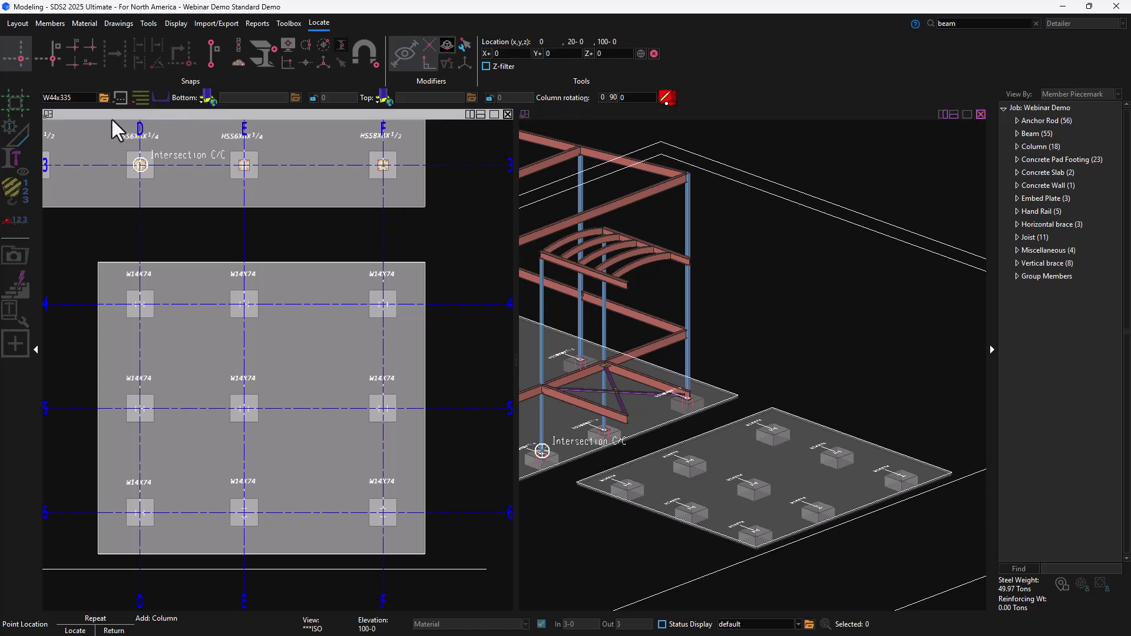
- Replace section W44x335 with W14x74 and check it in the Select Material list
{"action": "left_click", "coordinate": [81, 98]}
{"action": "left_click_drag", "start_coordinate": [81, 98], "coordinate": [22, 101]}
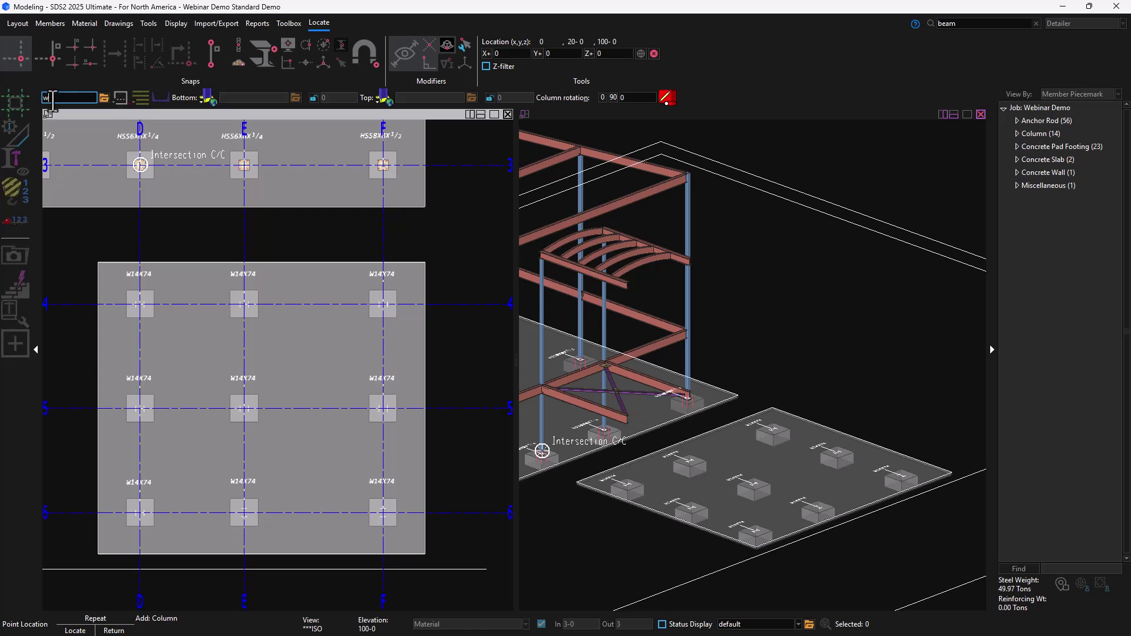
{"action": "type", "text": "14x74"}
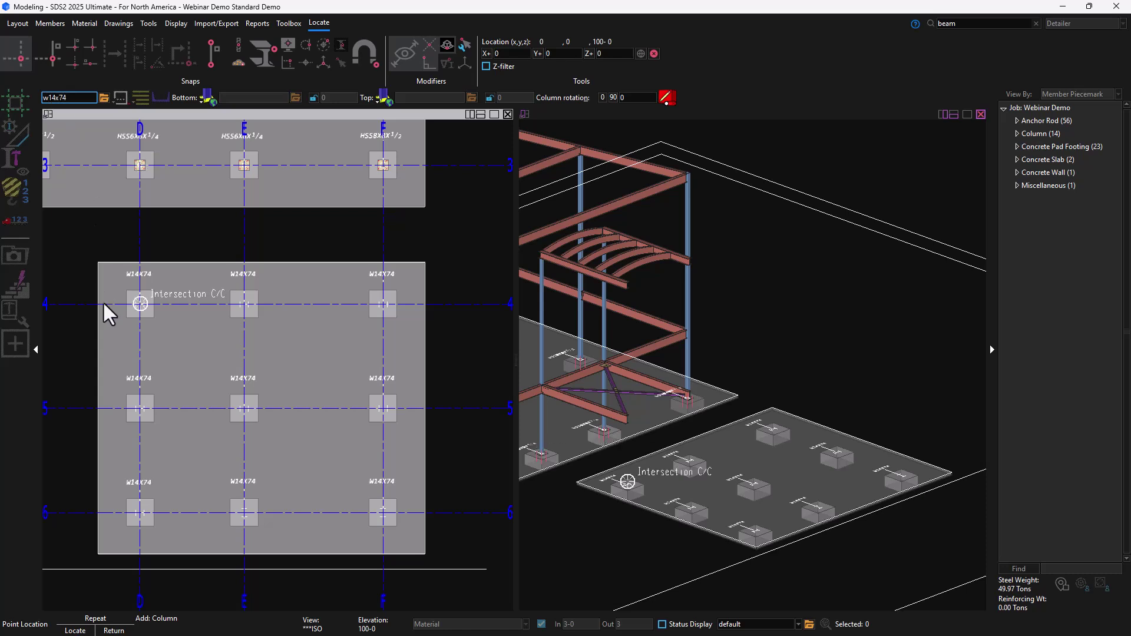
{"action": "left_click", "coordinate": [103, 98]}
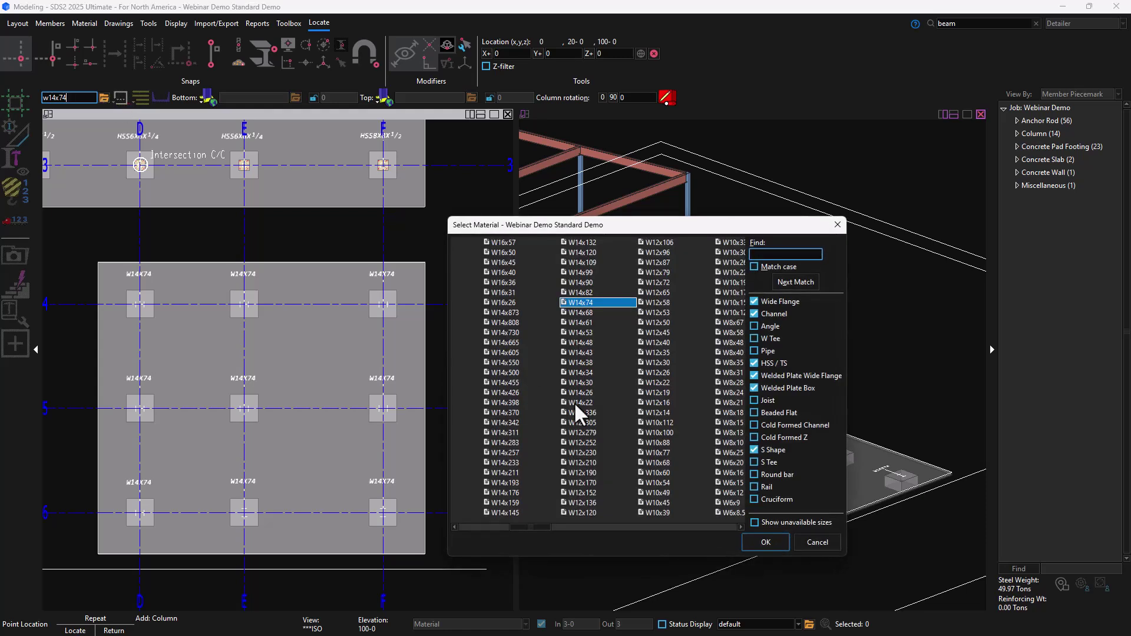
{"action": "scroll", "coordinate": [574, 400], "scroll_direction": "down", "scroll_amount": 10}
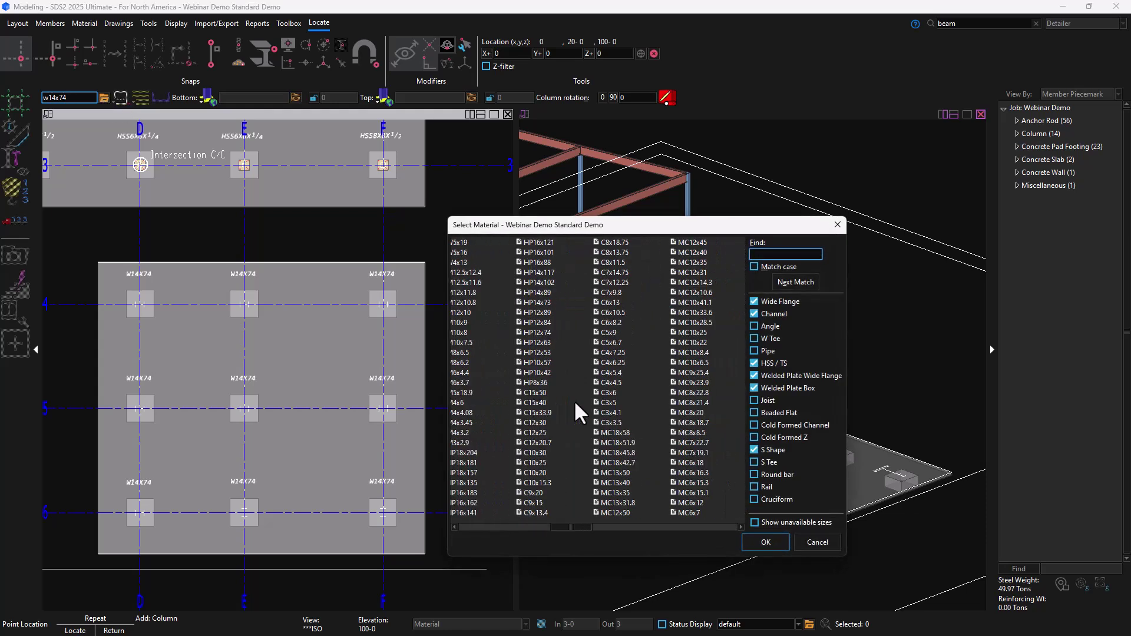
{"action": "scroll", "coordinate": [574, 400], "scroll_direction": "down", "scroll_amount": 1}
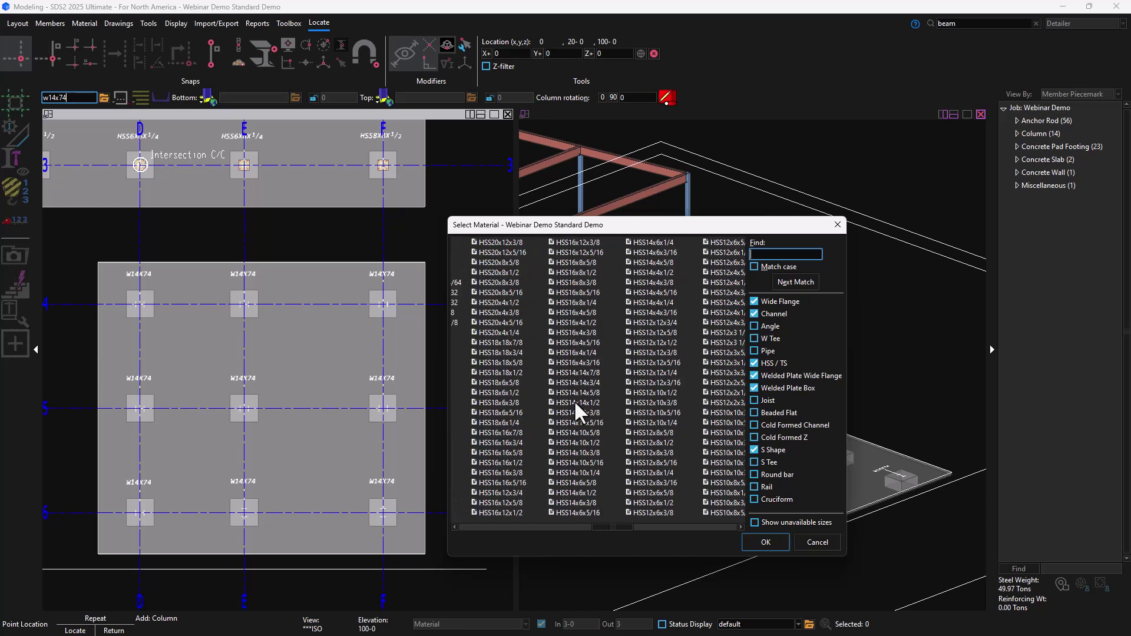
{"action": "scroll", "coordinate": [574, 401], "scroll_direction": "up", "scroll_amount": 2}
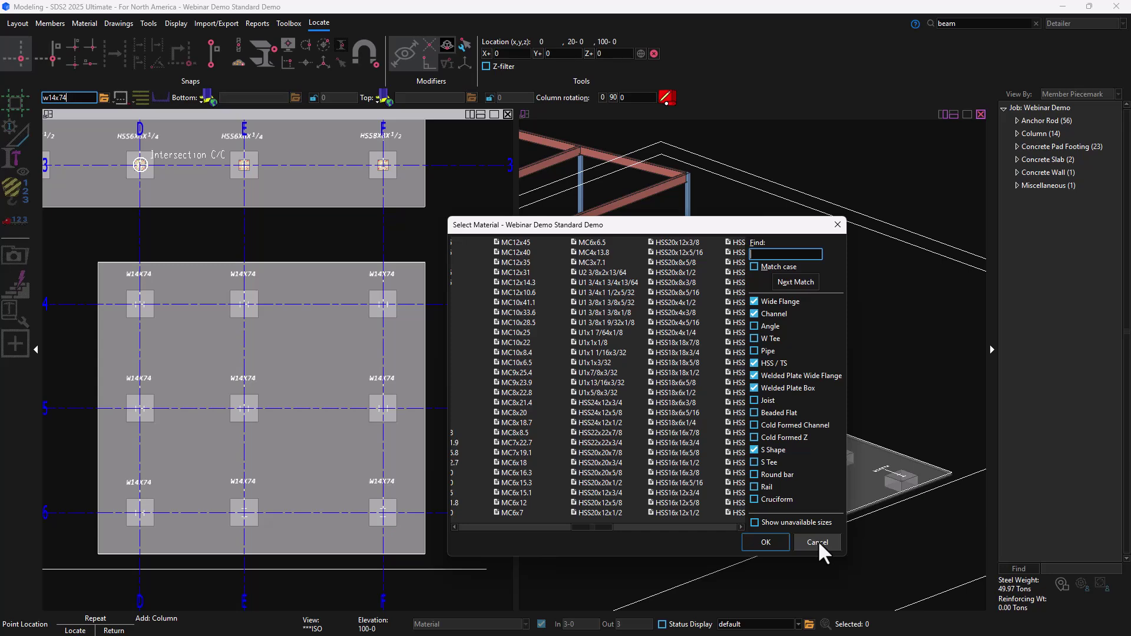
- Give the column bottom a scheduled base plate, choosing bp1 from the plate schedule
{"action": "left_click", "coordinate": [818, 541]}
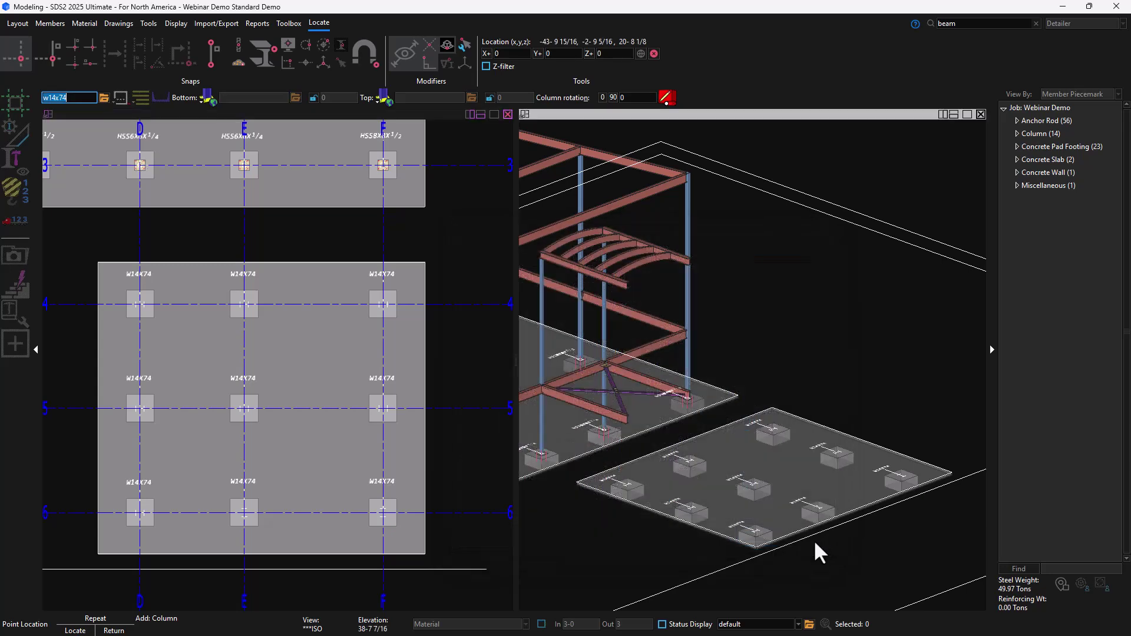
{"action": "left_click", "coordinate": [207, 97]}
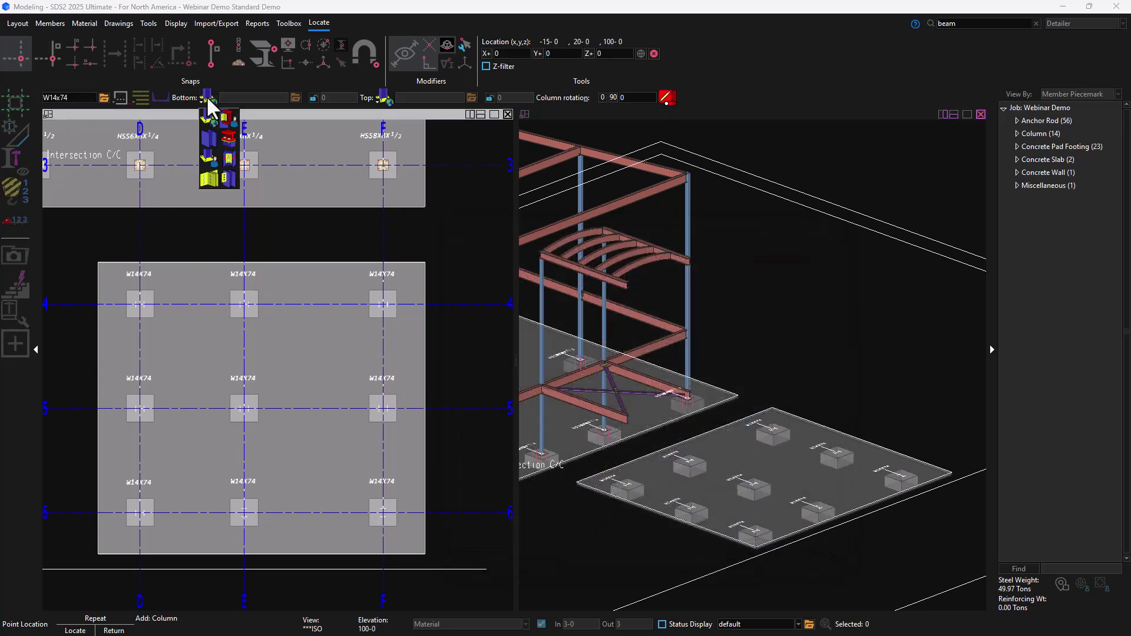
{"action": "left_click", "coordinate": [211, 153]}
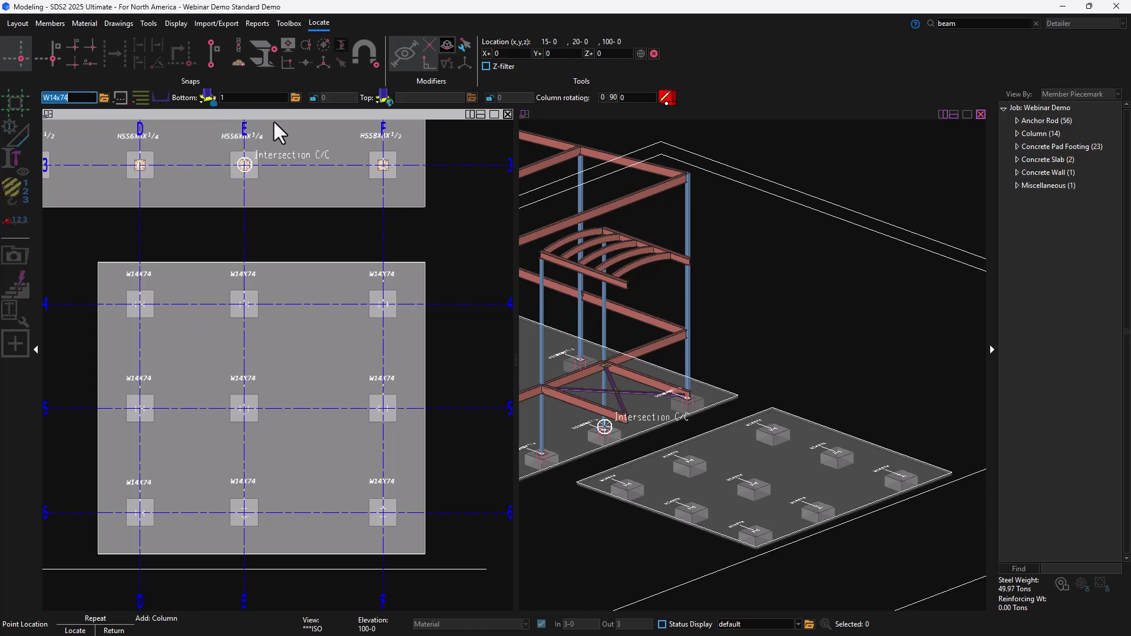
{"action": "left_click", "coordinate": [295, 97]}
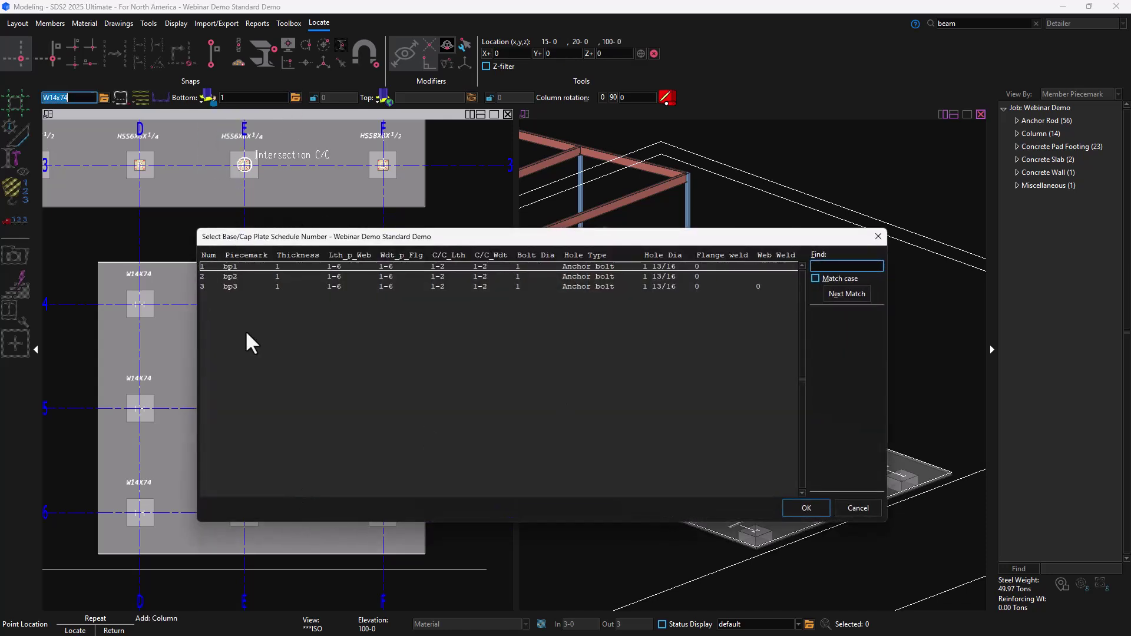
{"action": "double_click", "coordinate": [578, 264]}
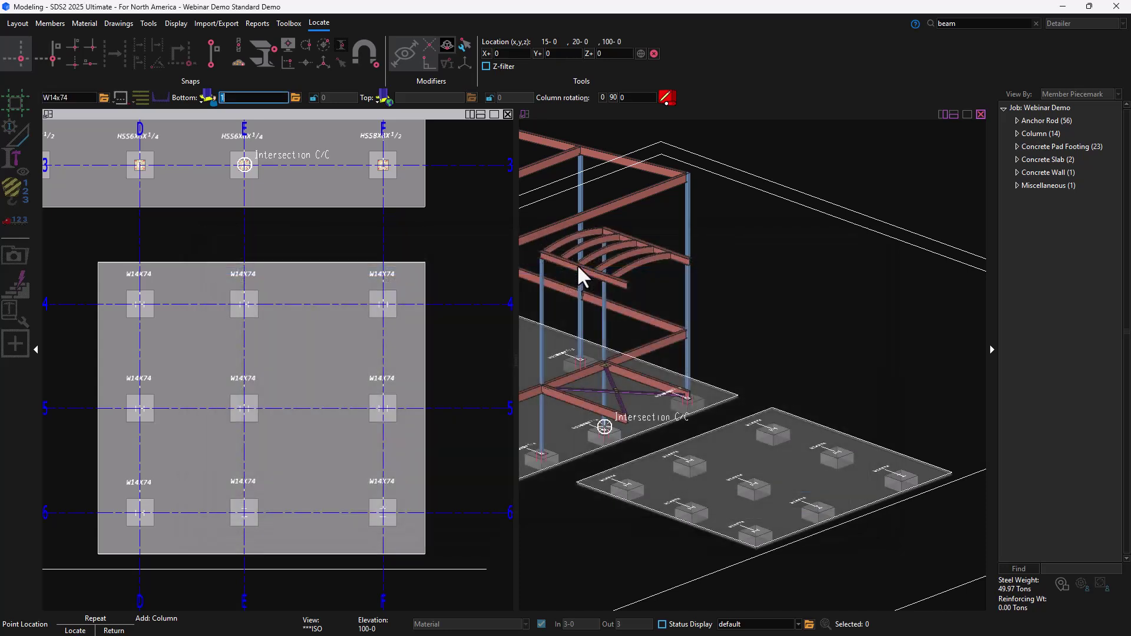
{"action": "left_click", "coordinate": [295, 98]}
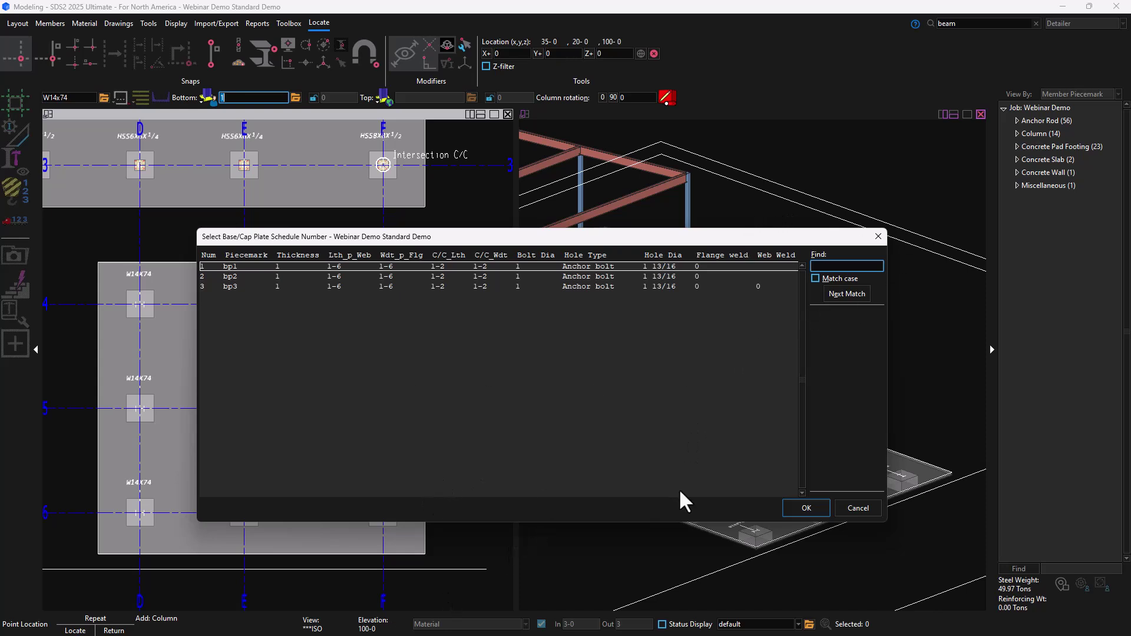
{"action": "double_click", "coordinate": [563, 266]}
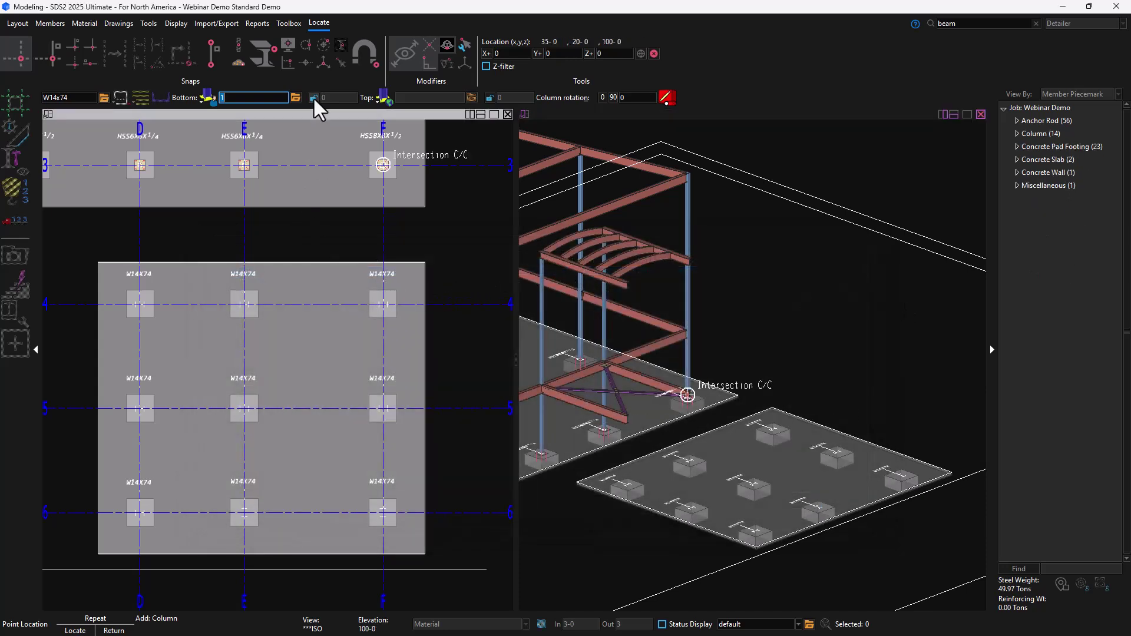
- Set bottom elevation 99-6, a plain top end, and a locked 136-0 top elevation
{"action": "left_click", "coordinate": [341, 97]}
{"action": "type", "text": "99-6"}
{"action": "left_click", "coordinate": [385, 97]}
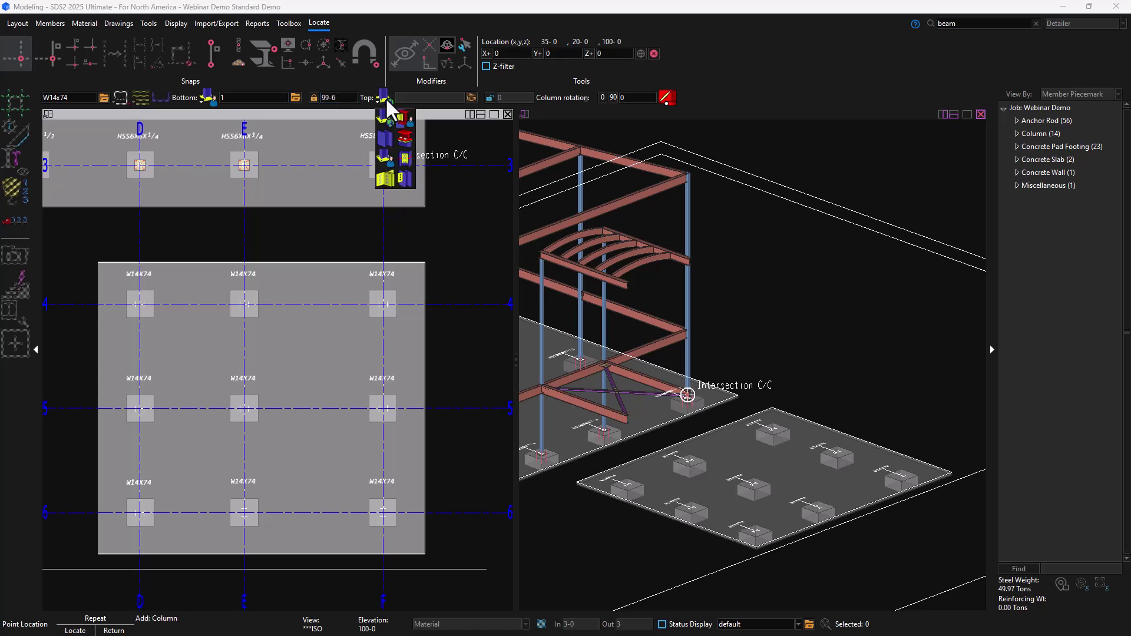
{"action": "left_click", "coordinate": [385, 139]}
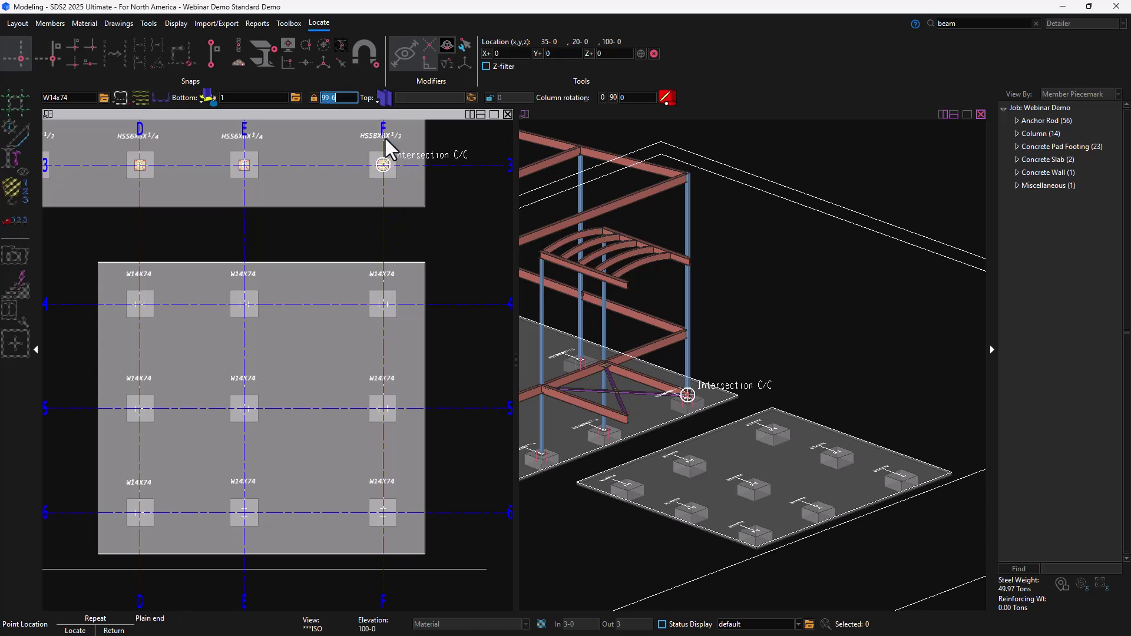
{"action": "left_click", "coordinate": [490, 98]}
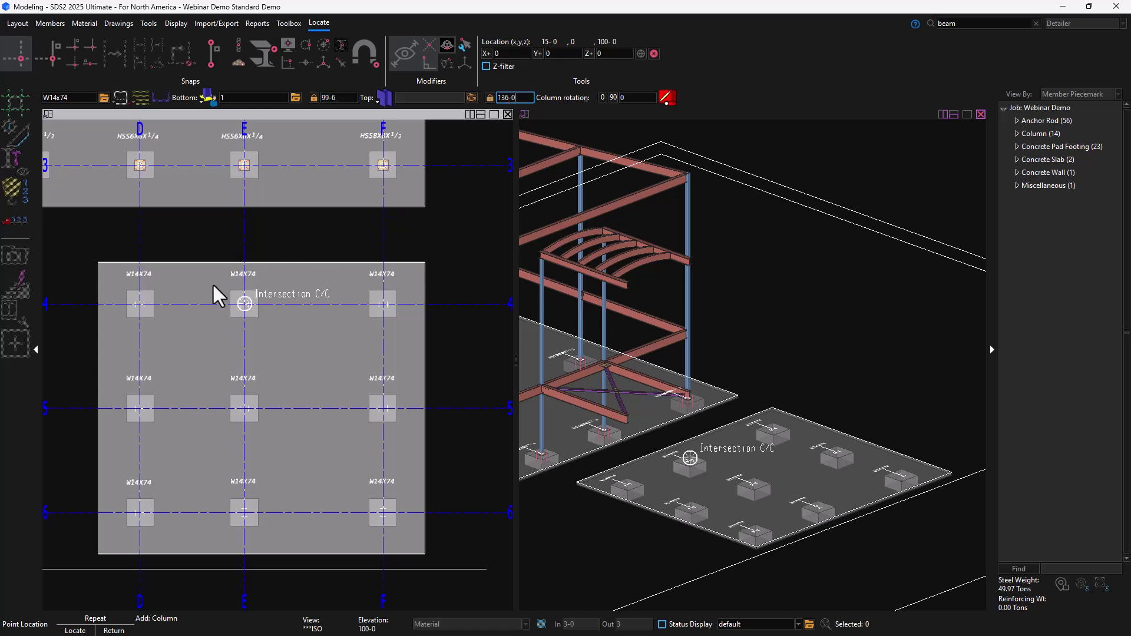
- Place W14x74 columns at grids D-4, E-4, F-4, D-5, E-5 and F-5
{"action": "left_click", "coordinate": [149, 310]}
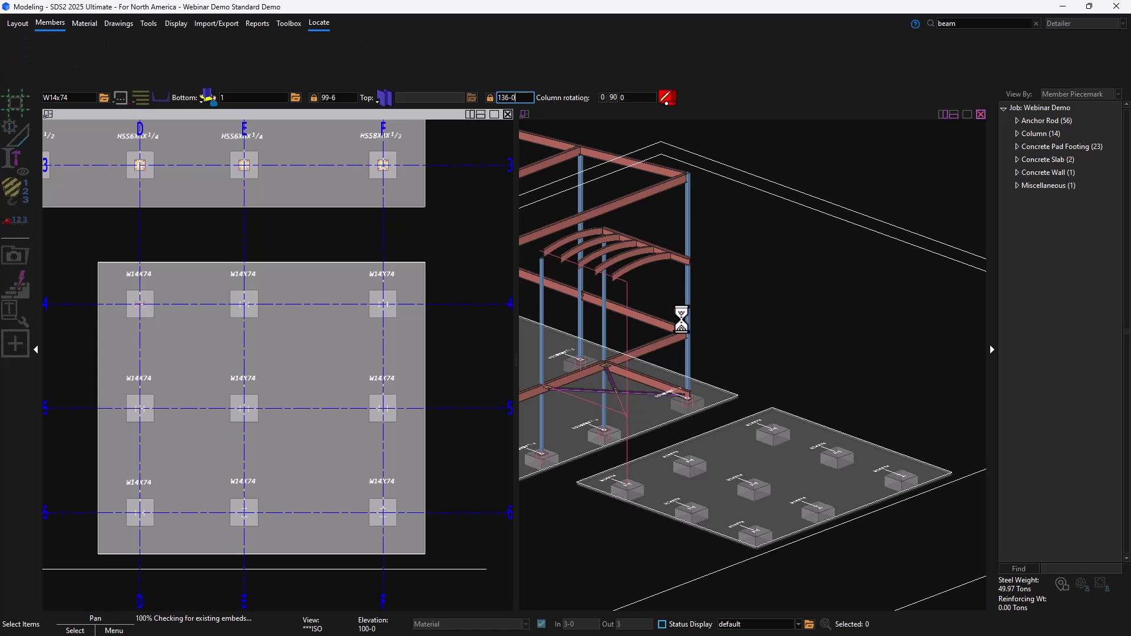
{"action": "key", "text": "Return"}
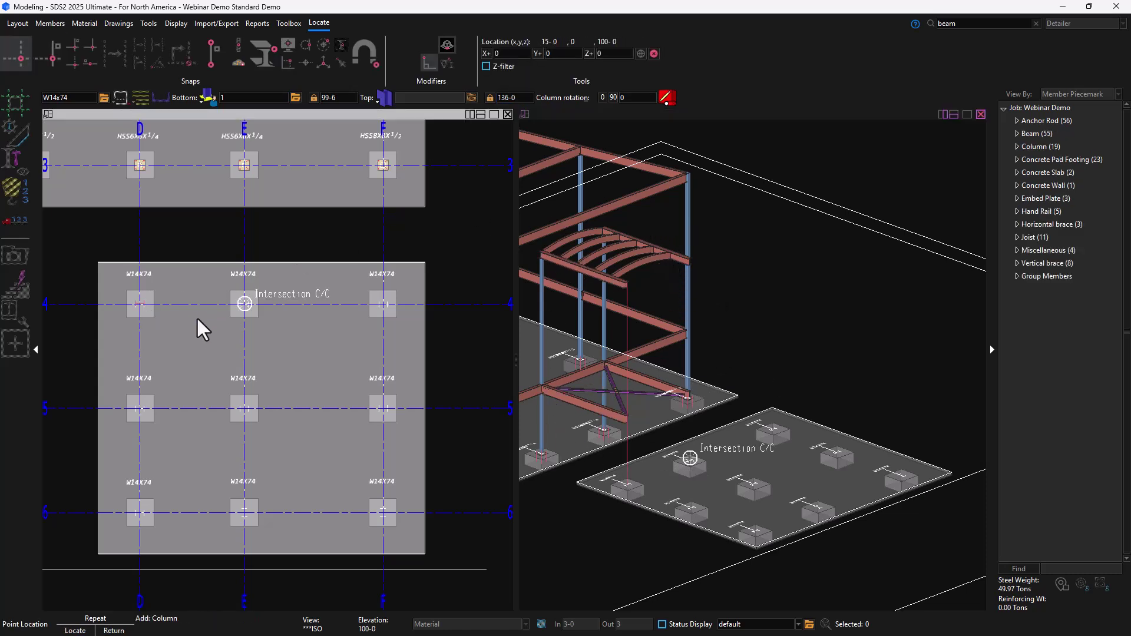
{"action": "left_click", "coordinate": [225, 317]}
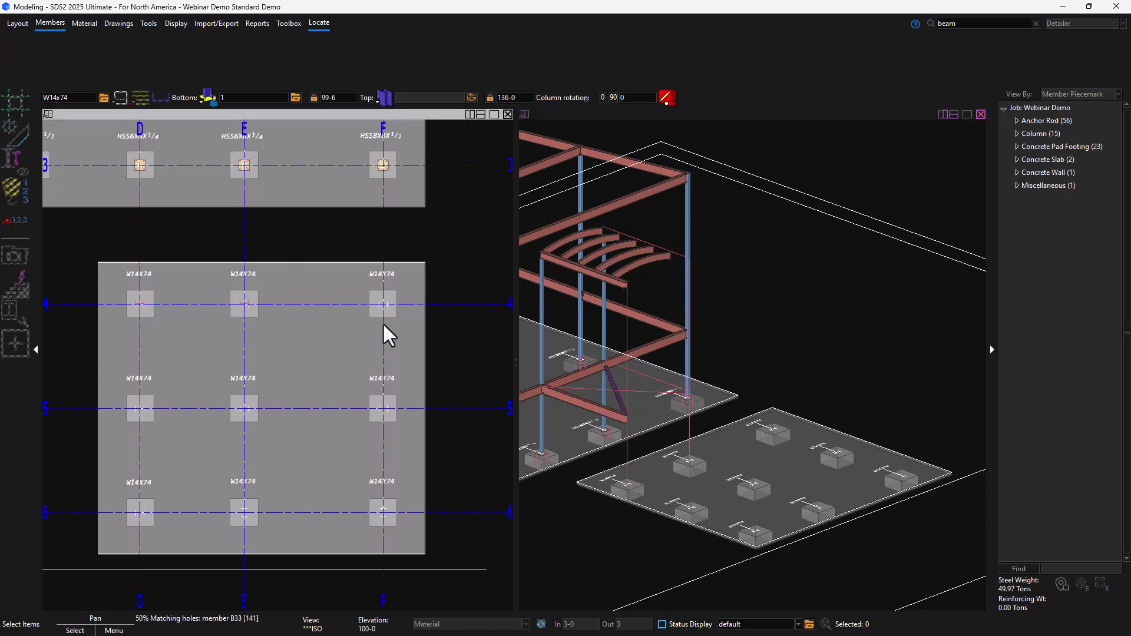
{"action": "key", "text": "Return"}
{"action": "left_click", "coordinate": [384, 305]}
{"action": "key", "text": "Return"}
{"action": "left_click", "coordinate": [158, 398]}
{"action": "key", "text": "Return"}
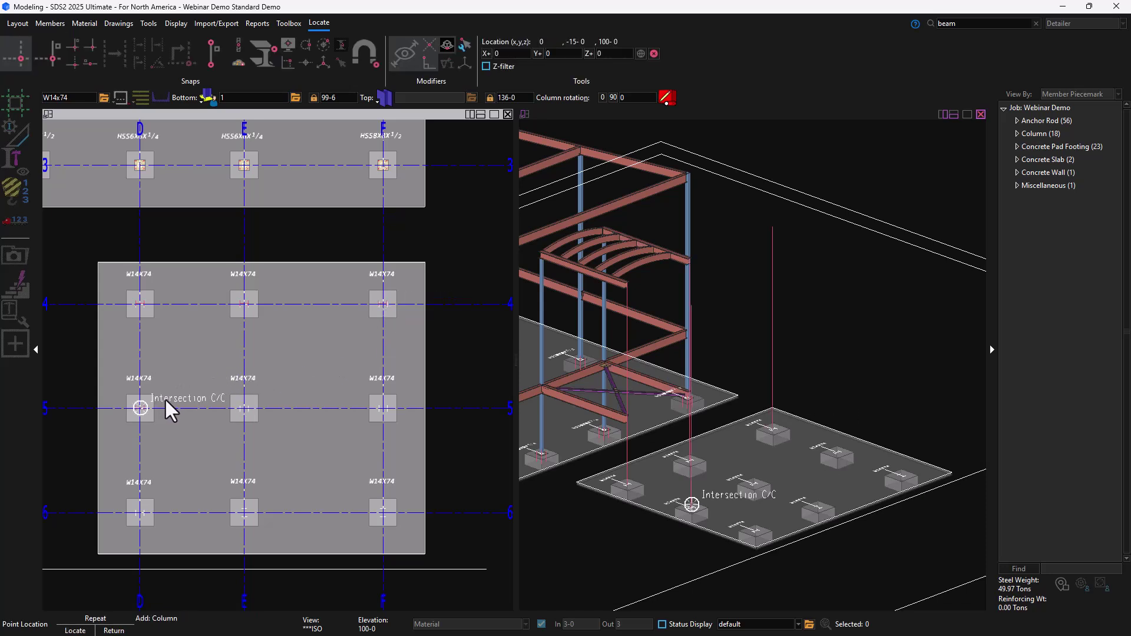
{"action": "left_click", "coordinate": [260, 402]}
{"action": "key", "text": "Return"}
{"action": "left_click", "coordinate": [377, 413]}
{"action": "key", "text": "Return"}
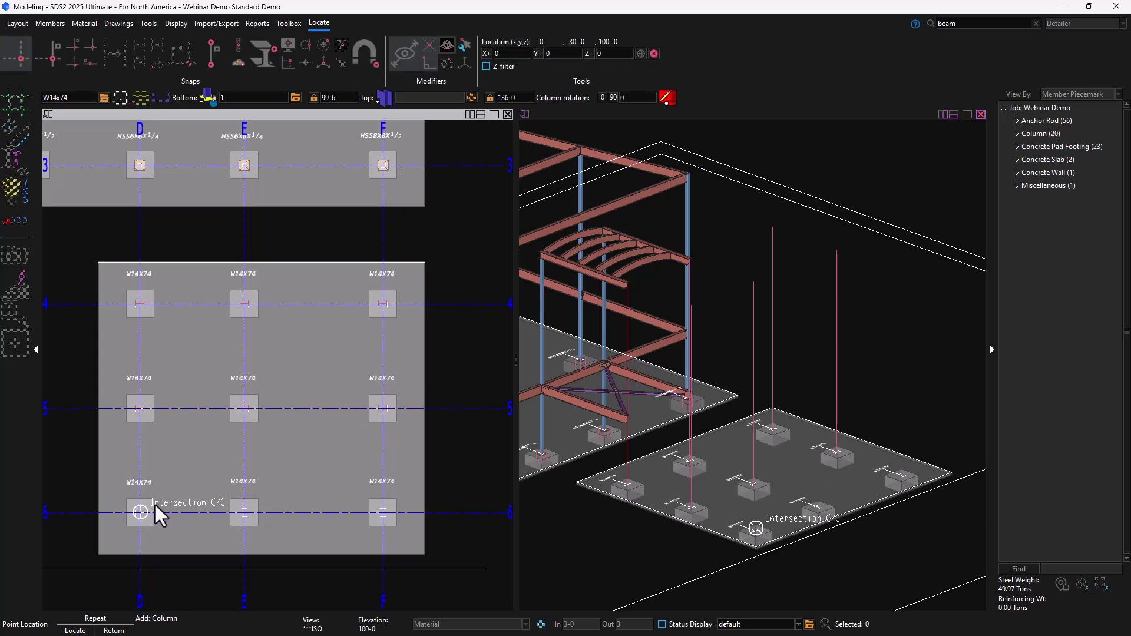
- Place columns at D-6, then E-6 and F-6 with rotation 90, and finish
{"action": "left_click", "coordinate": [155, 503]}
{"action": "double_click", "coordinate": [623, 97]}
{"action": "type", "text": "90"}
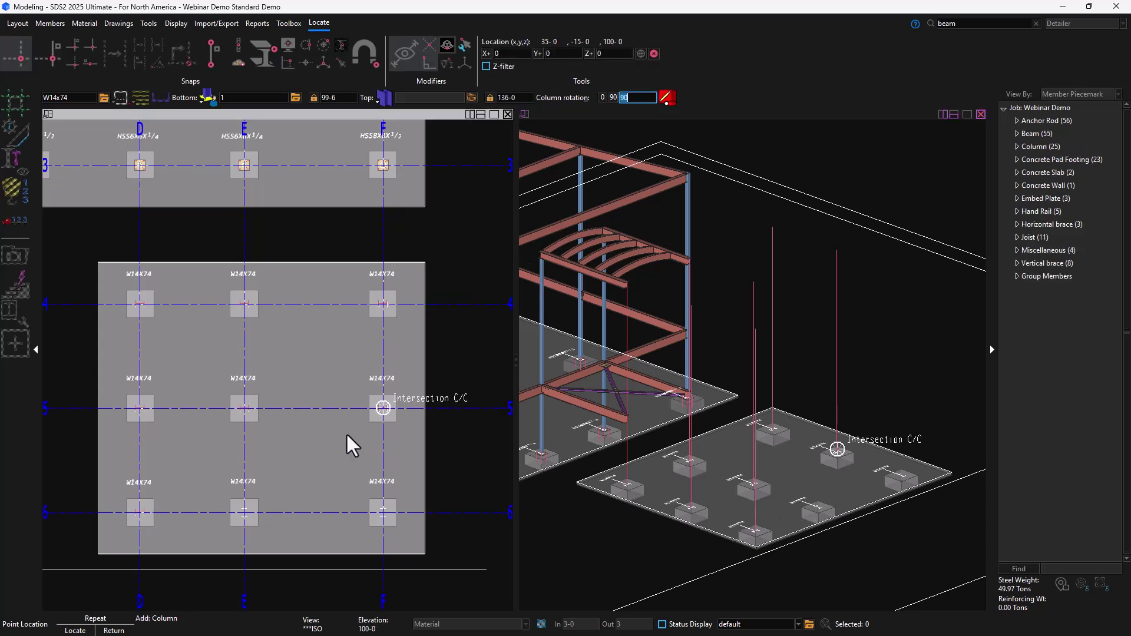
{"action": "left_click", "coordinate": [254, 500]}
{"action": "left_click", "coordinate": [365, 514]}
{"action": "right_click", "coordinate": [456, 411]}
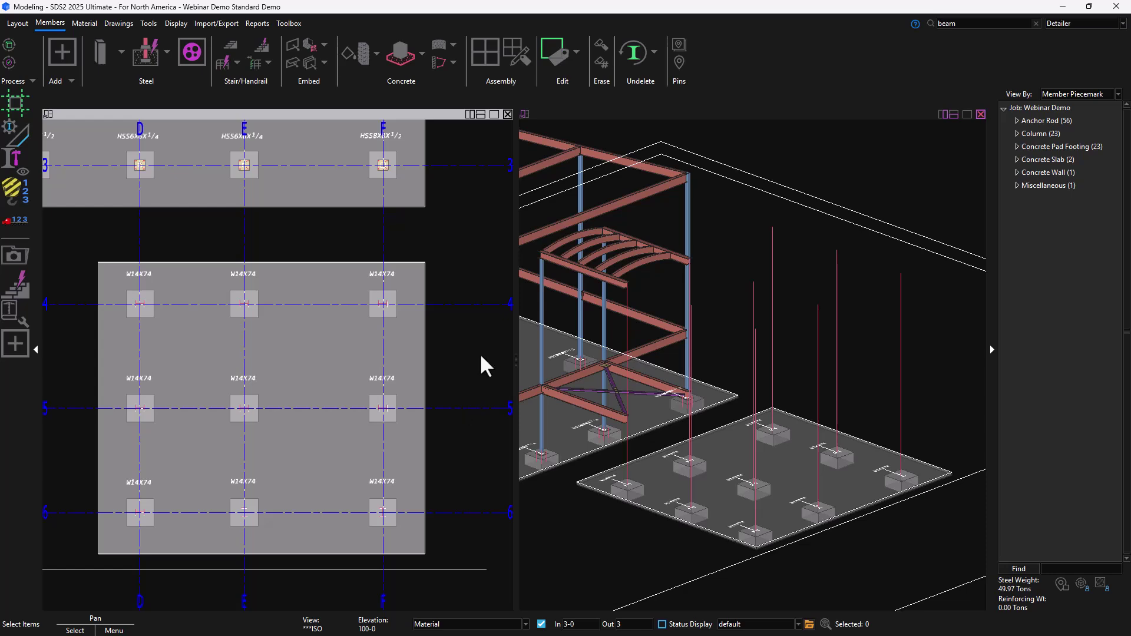
- Close the plan view and zoom and orbit the 3D model onto a beam-column shear connection
{"action": "left_click", "coordinate": [507, 115]}
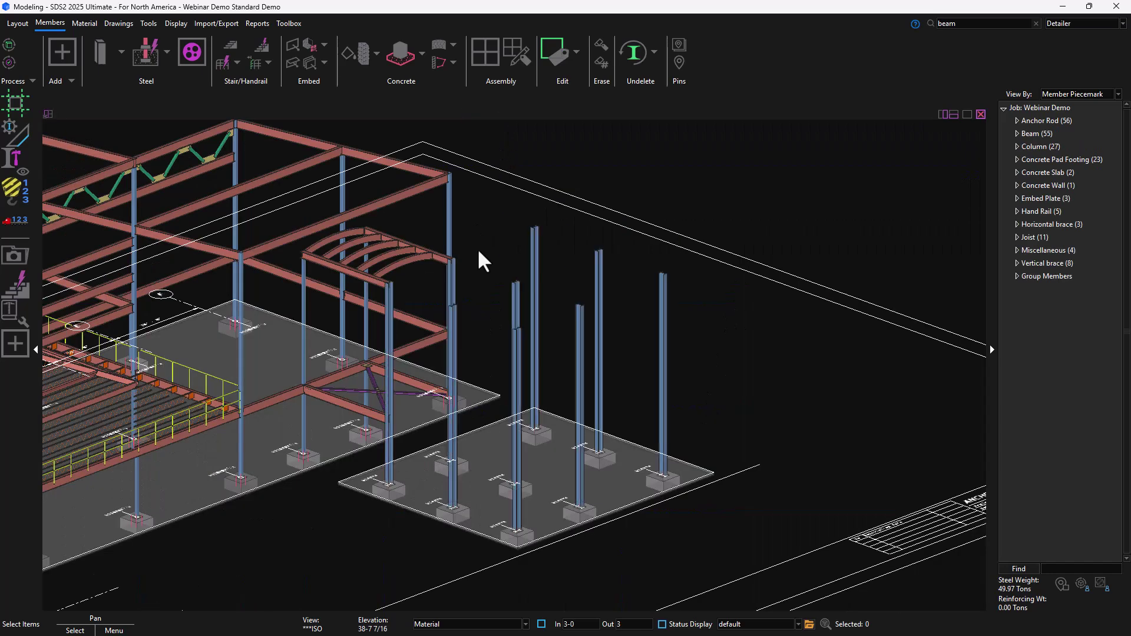
{"action": "scroll", "coordinate": [387, 290], "scroll_direction": "up", "scroll_amount": 8}
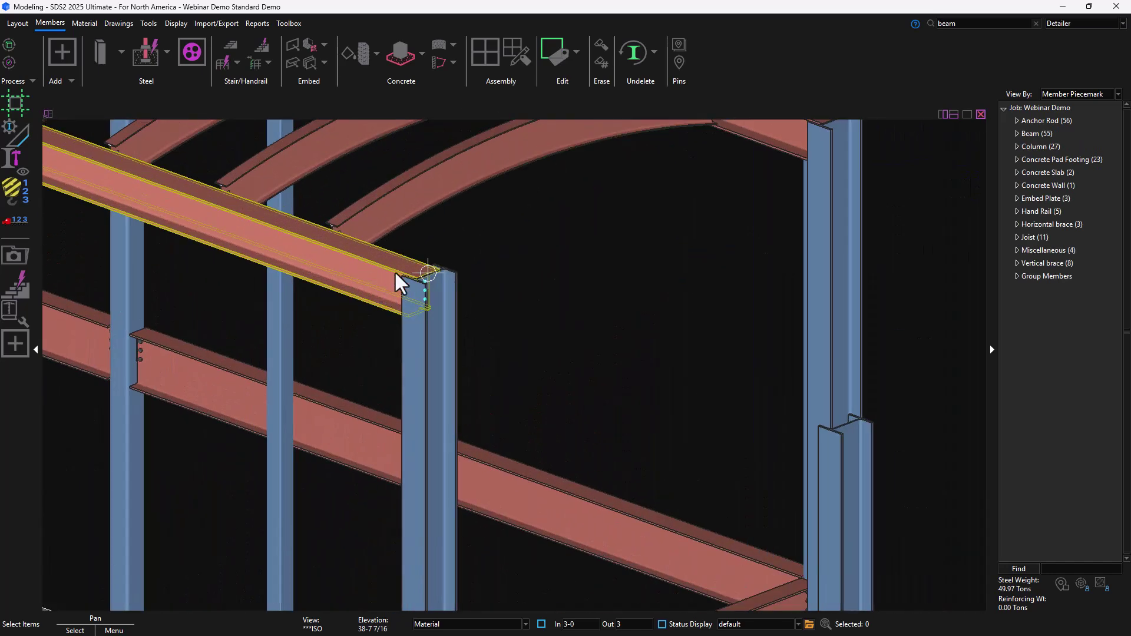
{"action": "middle_click_drag", "start_coordinate": [392, 269], "coordinate": [16, 321]}
{"action": "scroll", "coordinate": [356, 283], "scroll_direction": "up", "scroll_amount": 10}
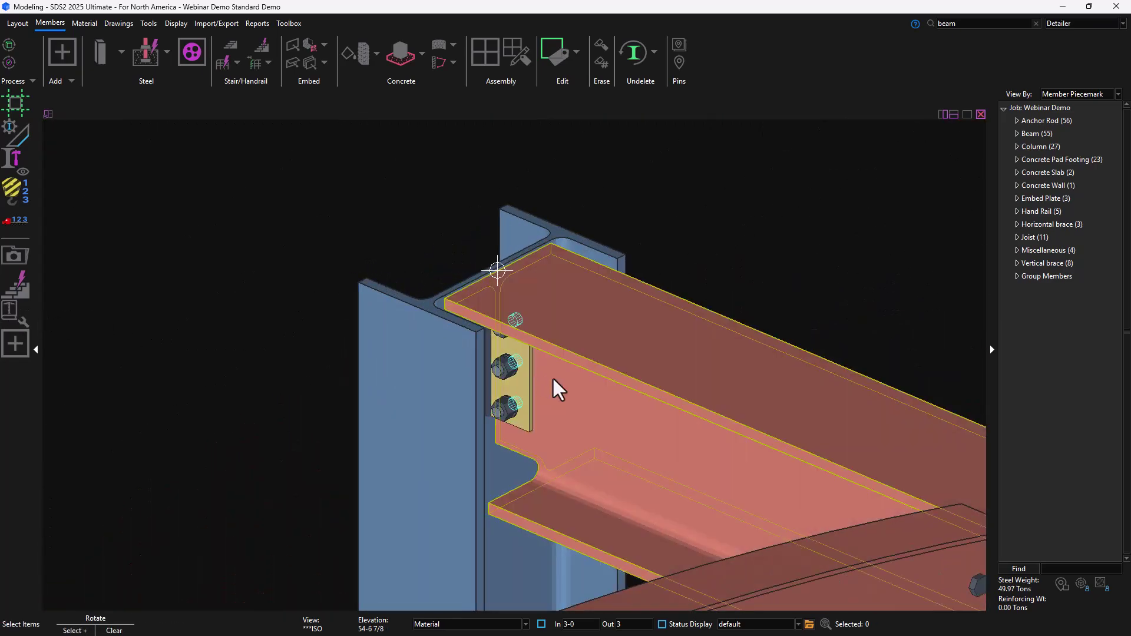